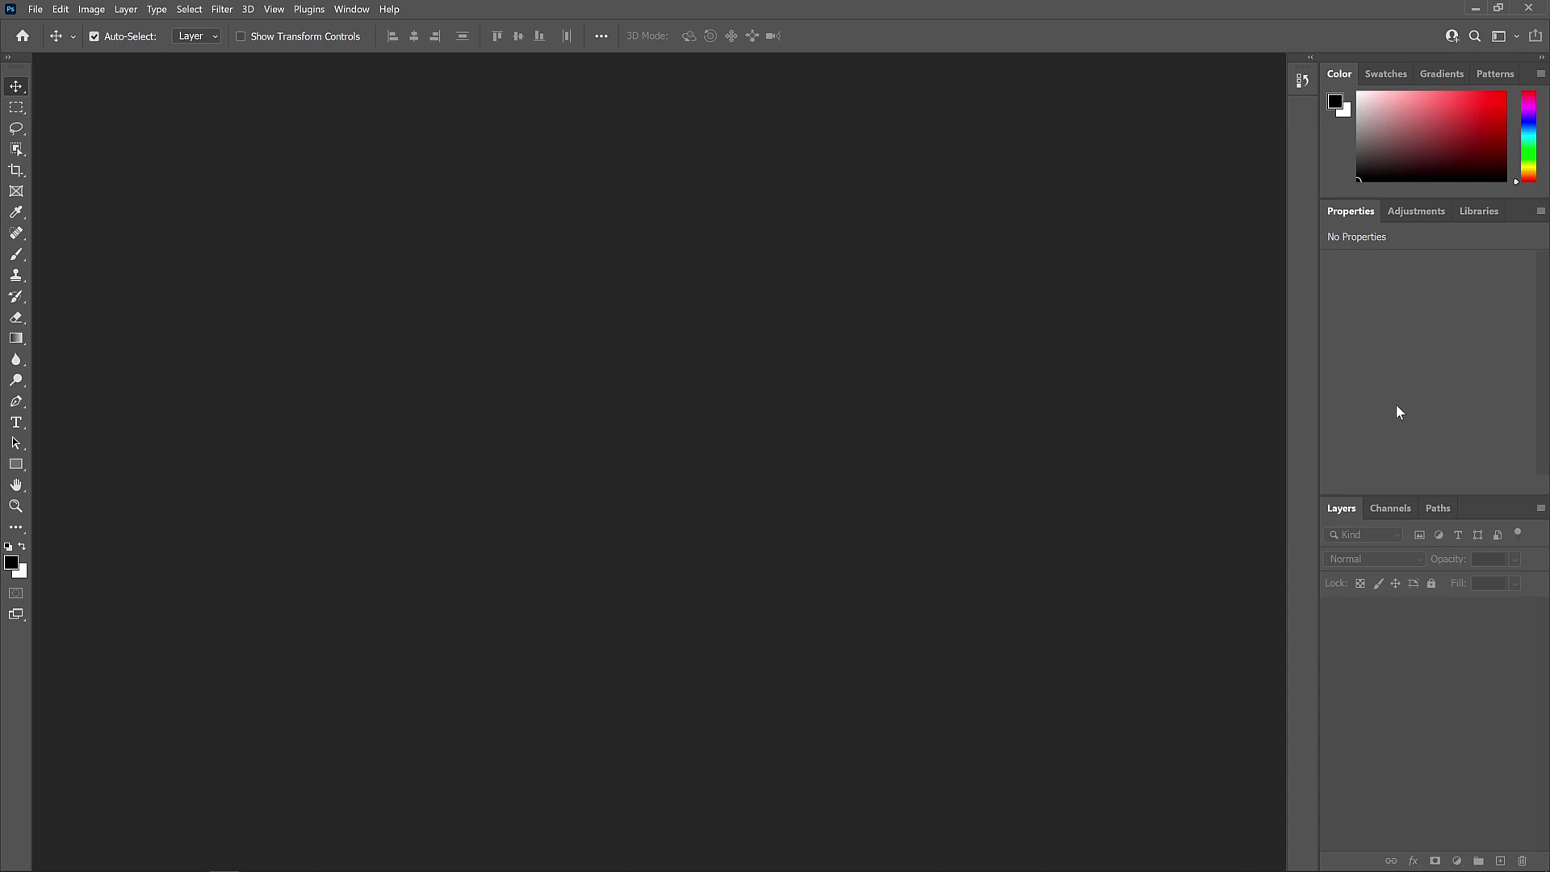
Bring up the Gradients panel and make it tall enough to fit all its preset groups.
left_click(1443, 76)
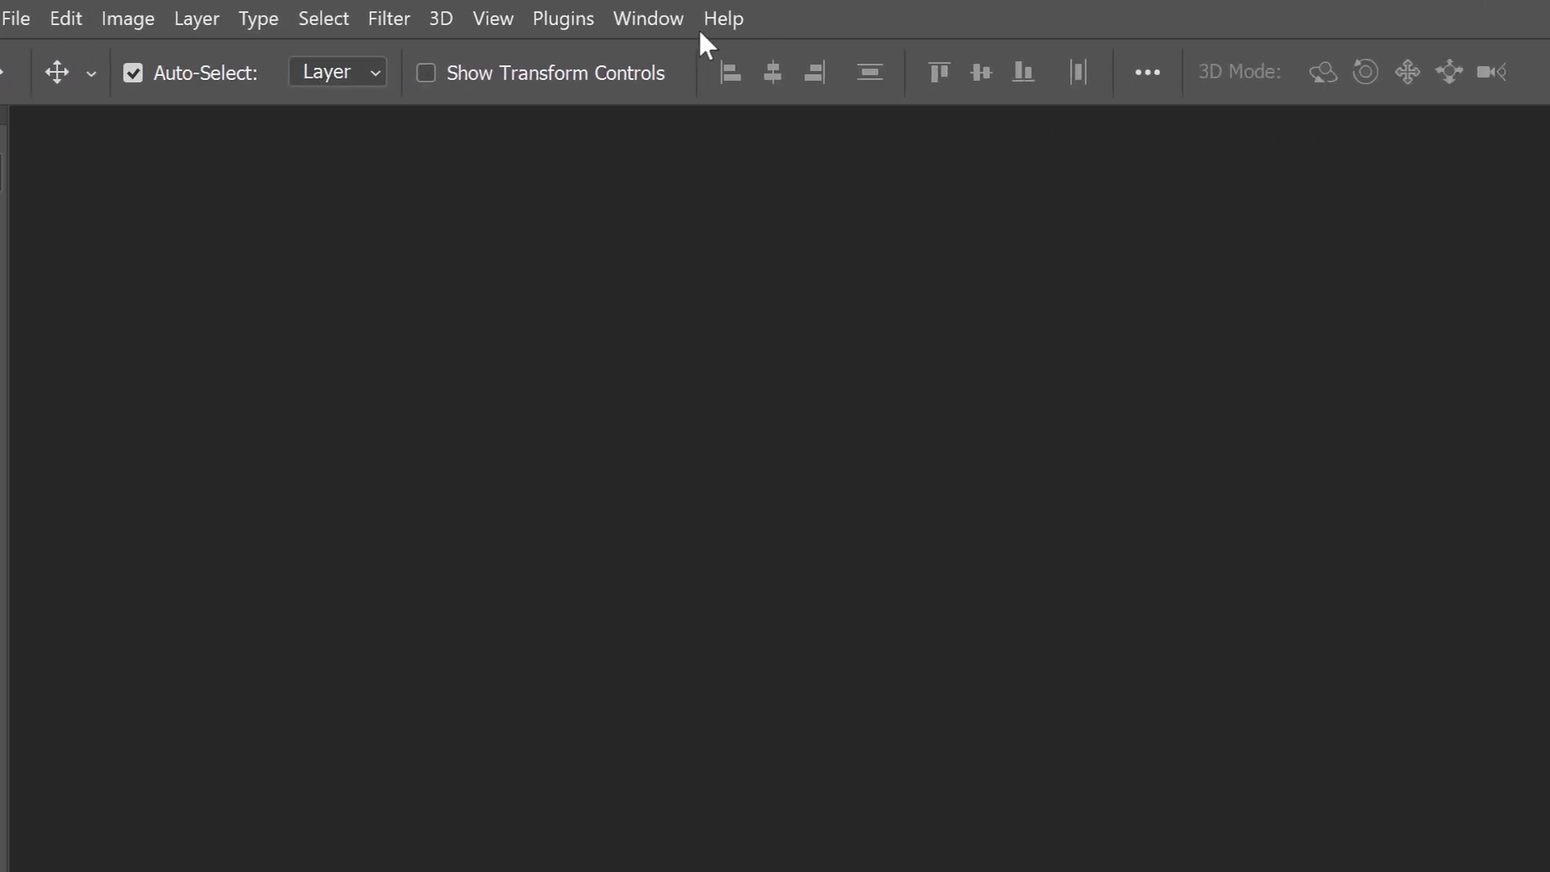
left_click(731, 23)
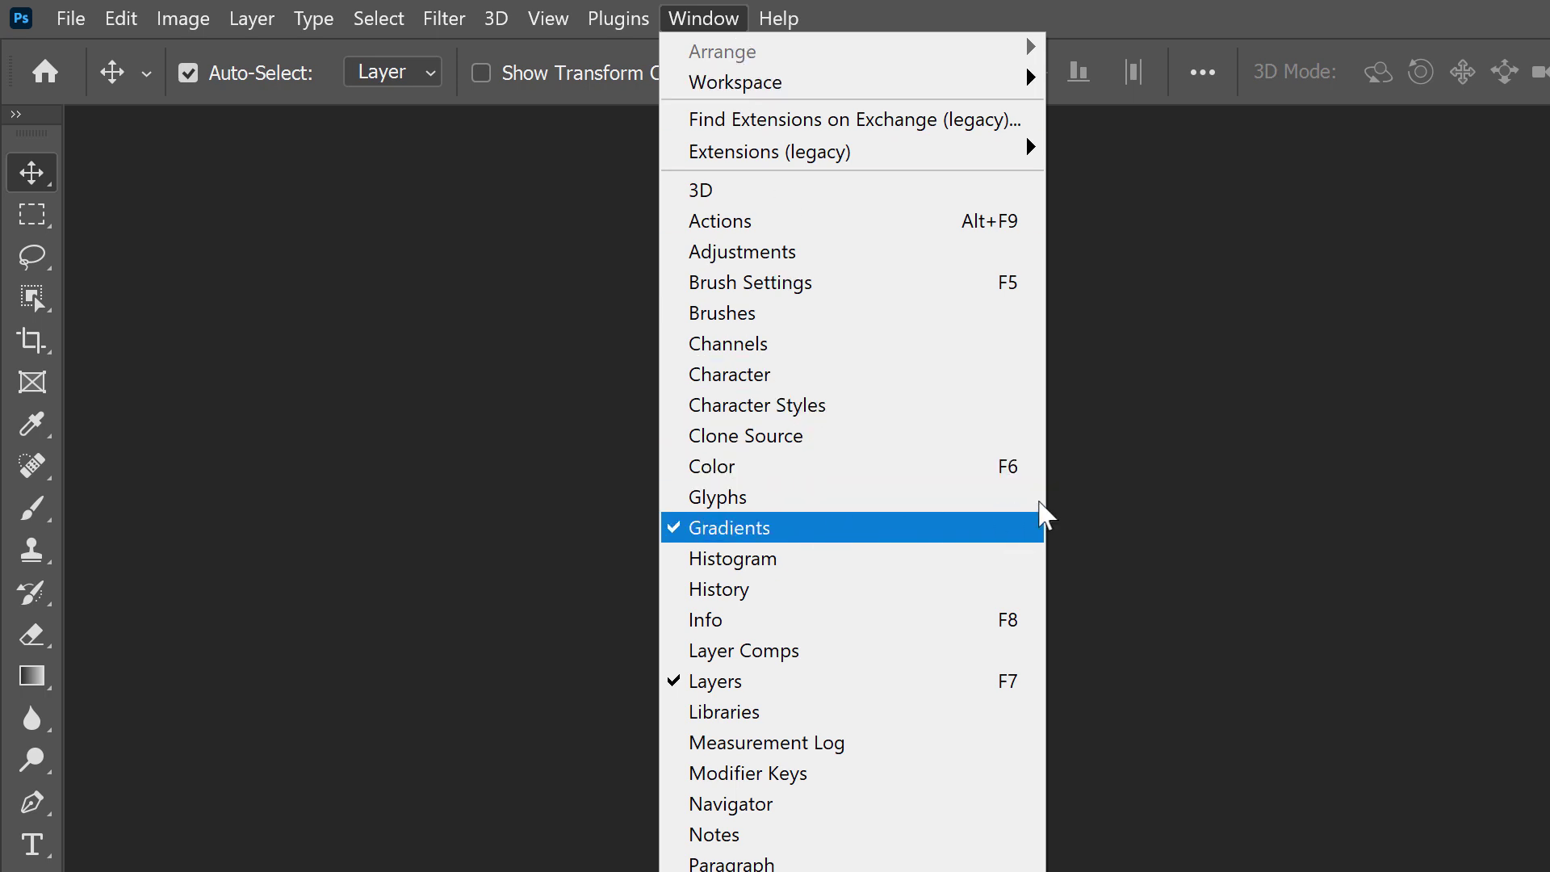
left_click(1039, 520)
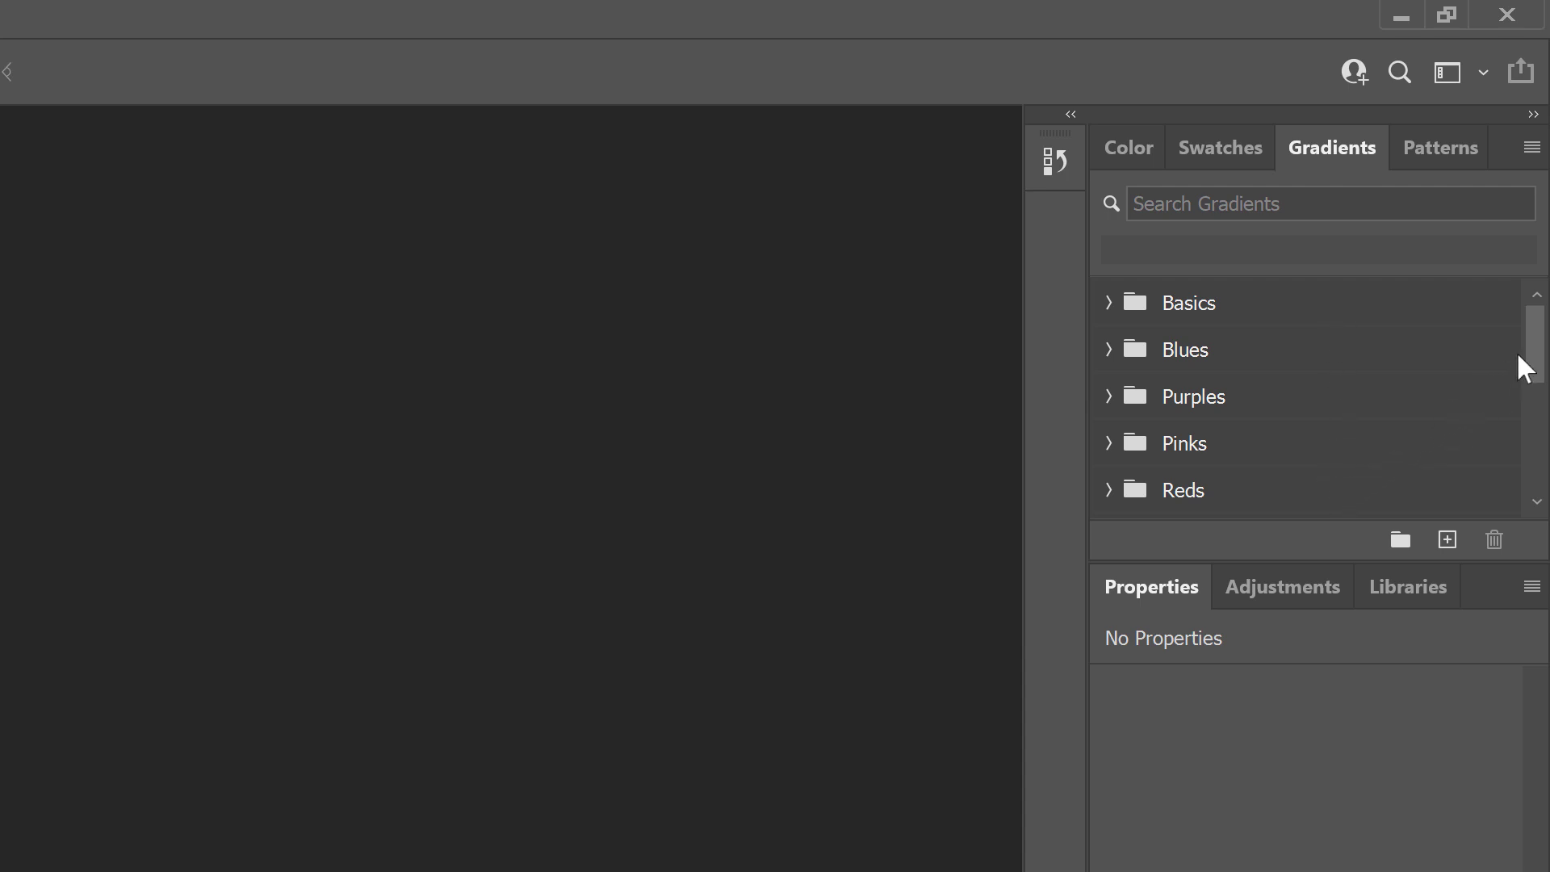
left_click_drag(1537, 356, 1542, 485)
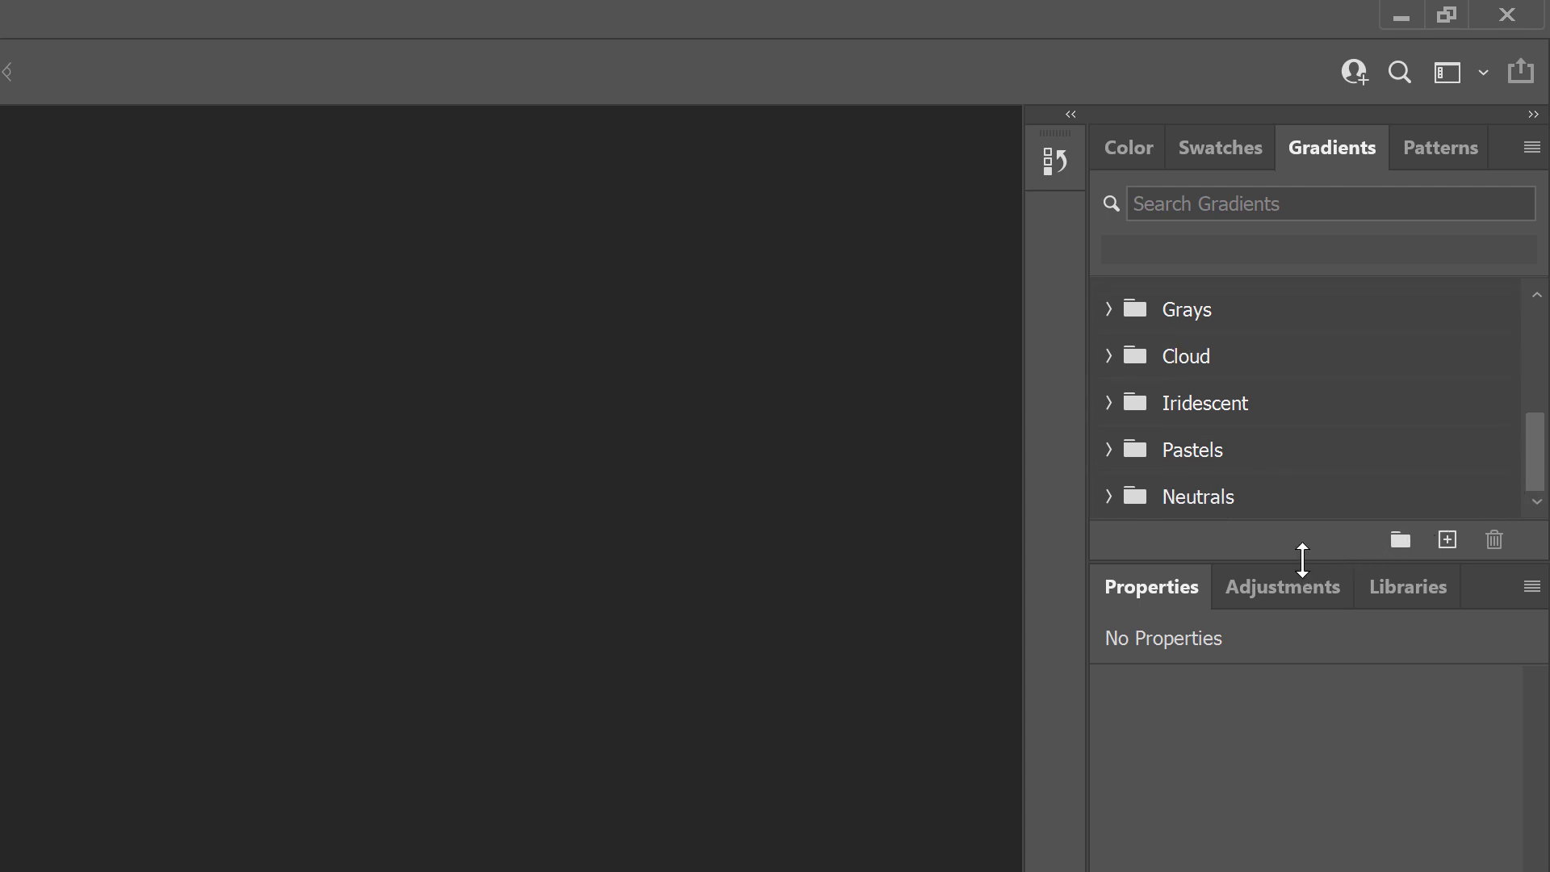
left_click_drag(1303, 560, 1305, 871)
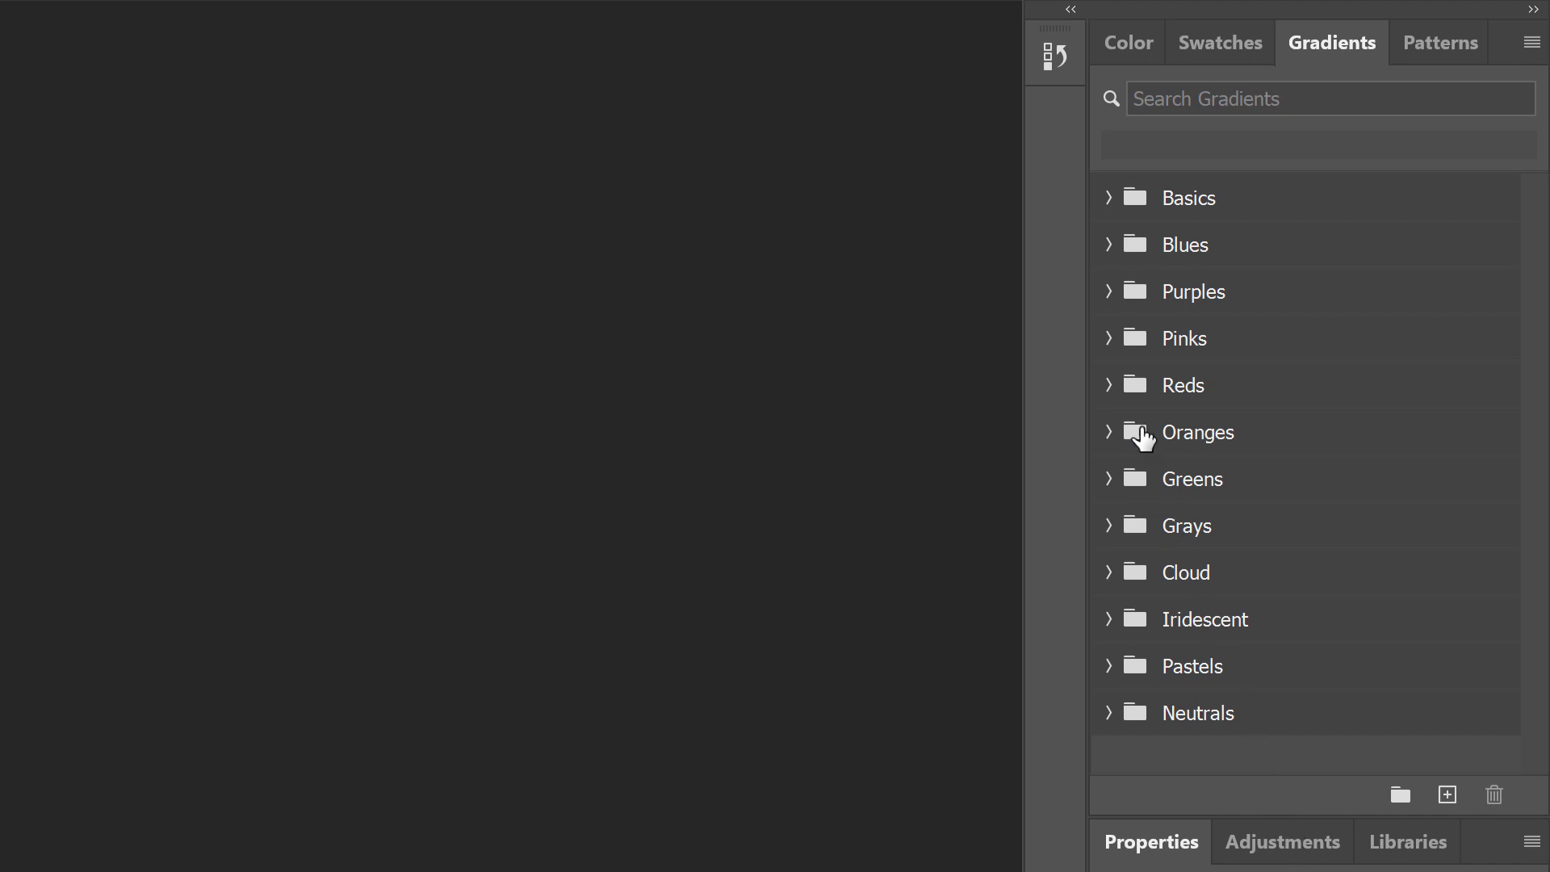
Look at the presets in the Pinks gradient group using the Small Thumbnail display, and collapse the group again.
left_click(1110, 342)
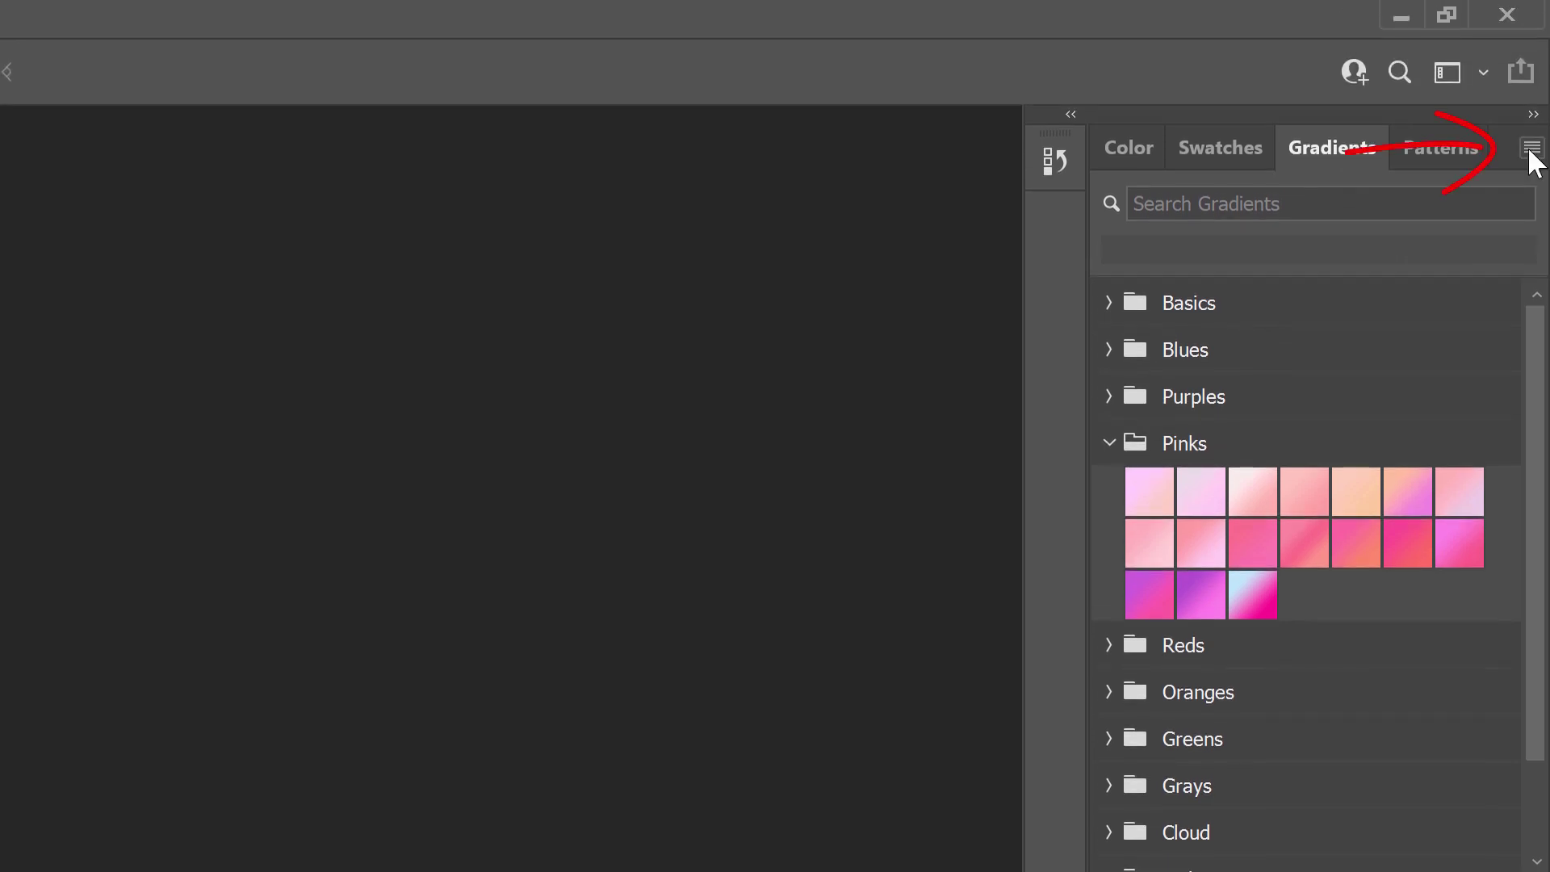
left_click(1530, 149)
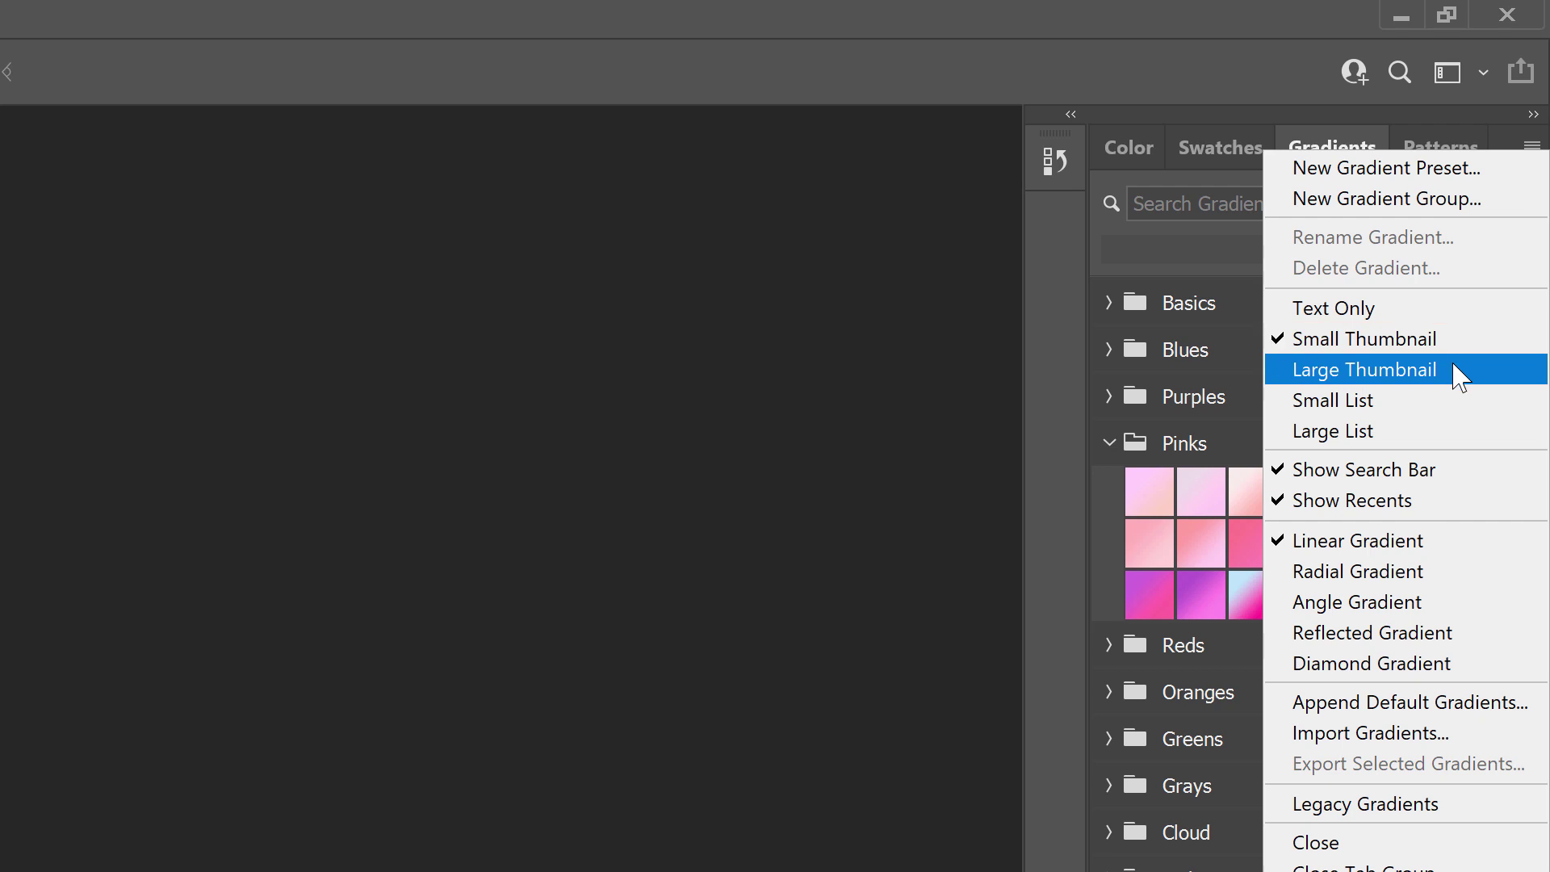
left_click(1464, 343)
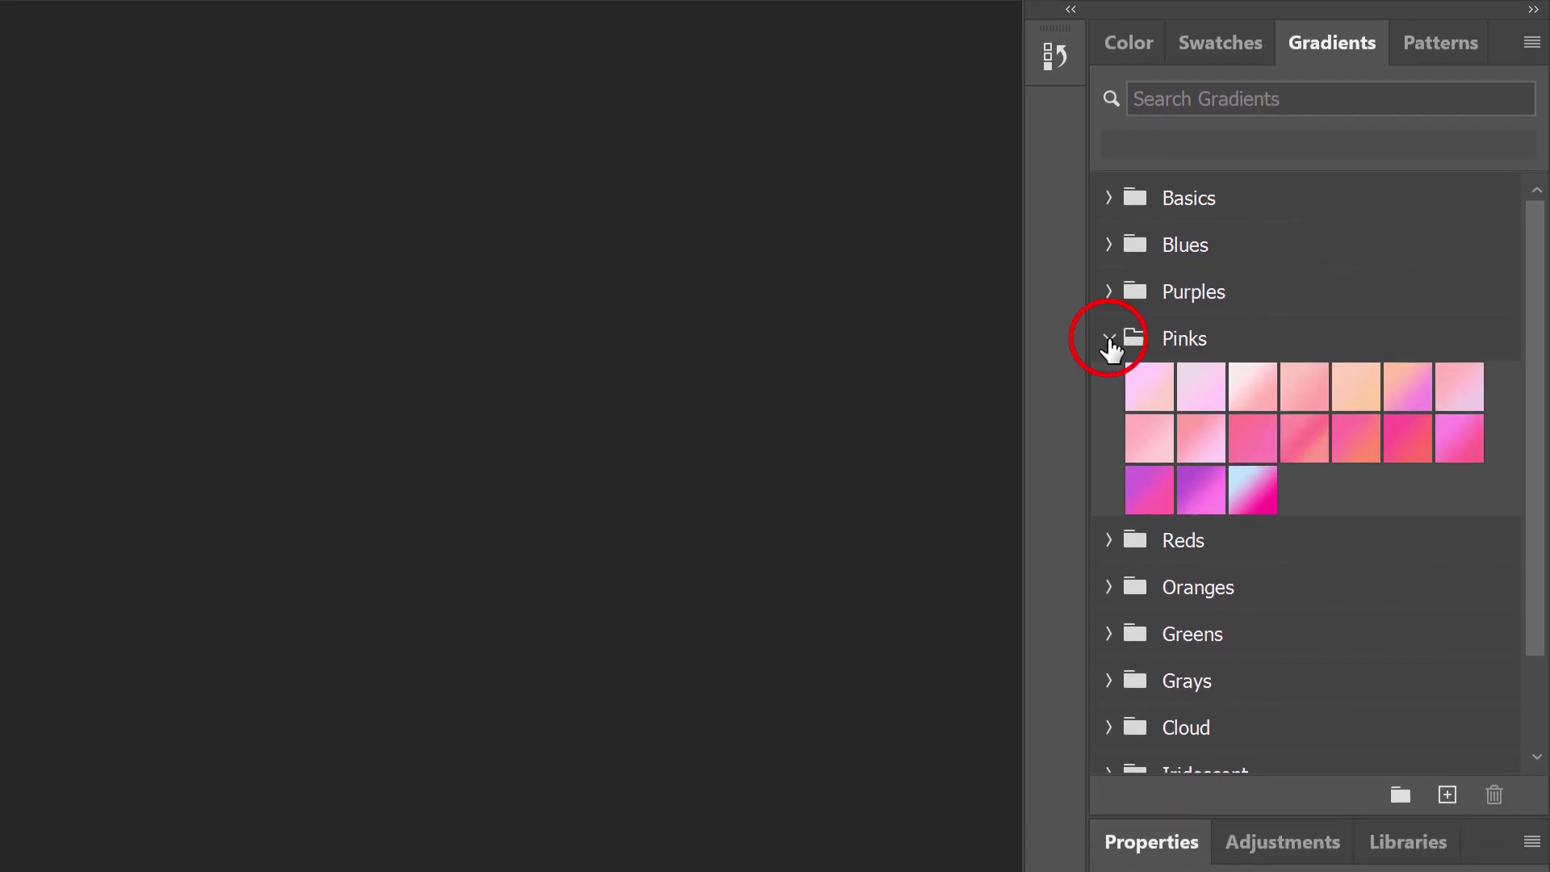
left_click(1108, 339)
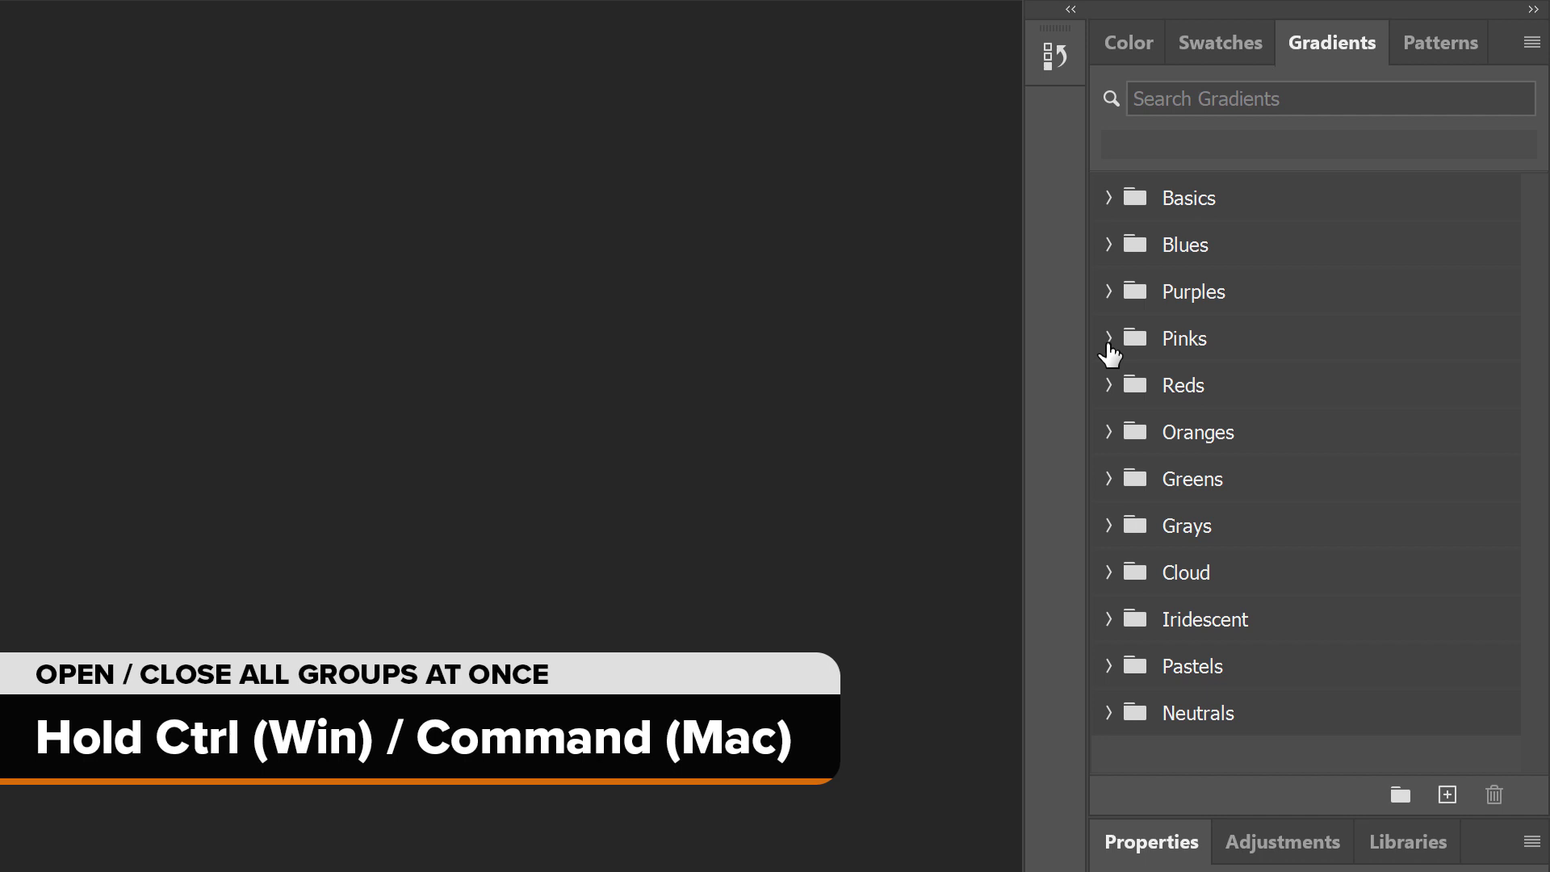
Expand all default gradient groups at once, look through their presets down to Neutrals, and collapse every group.
left_click(1107, 340, "ctrl")
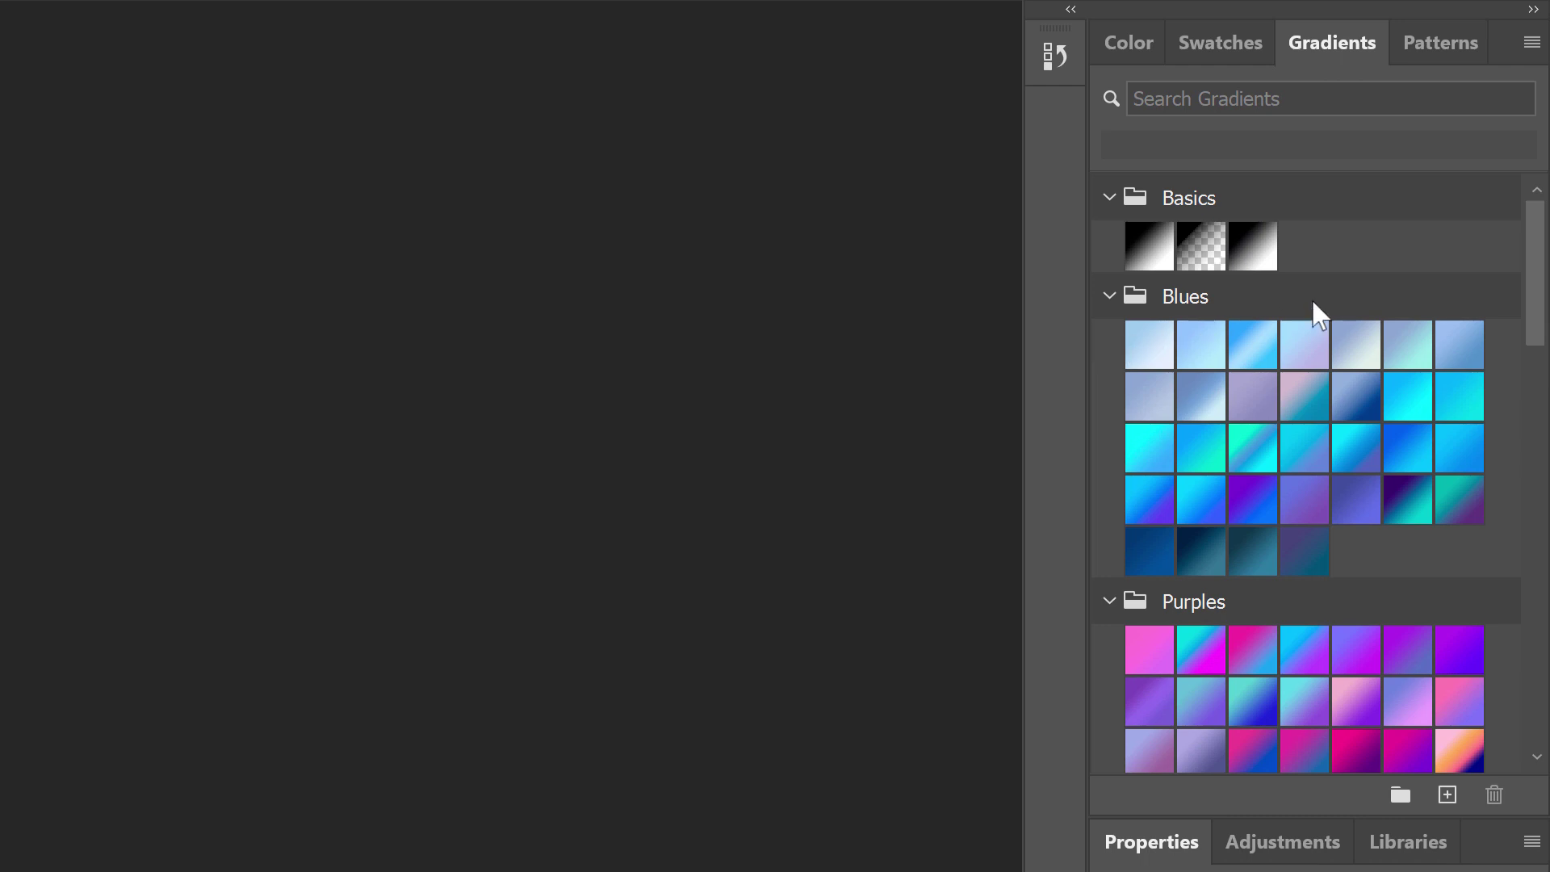
left_click_drag(1542, 270, 1546, 683)
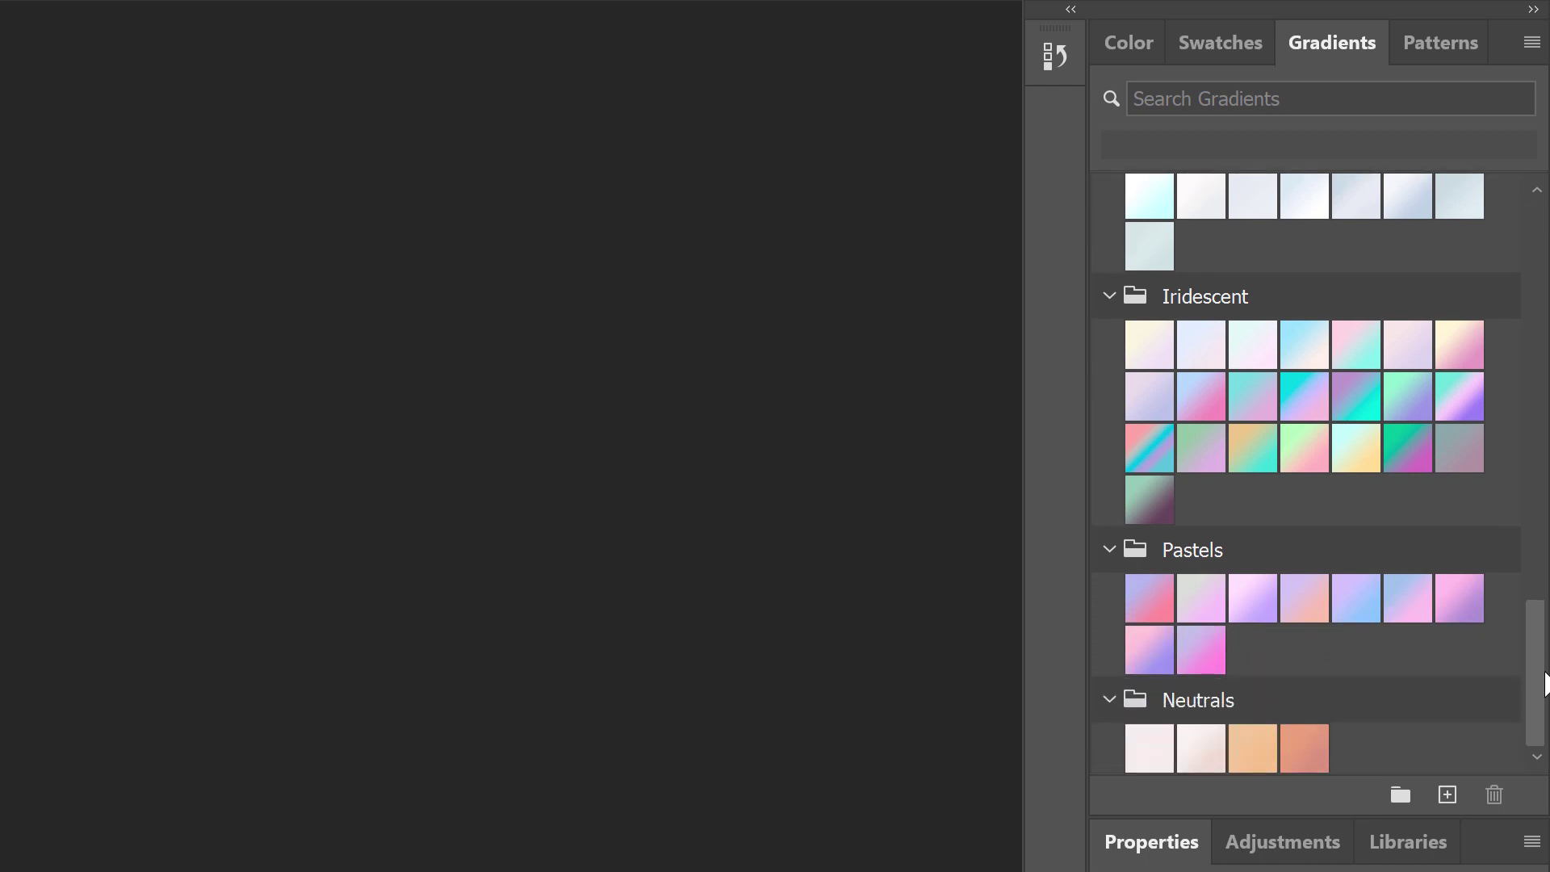
left_click(1110, 553)
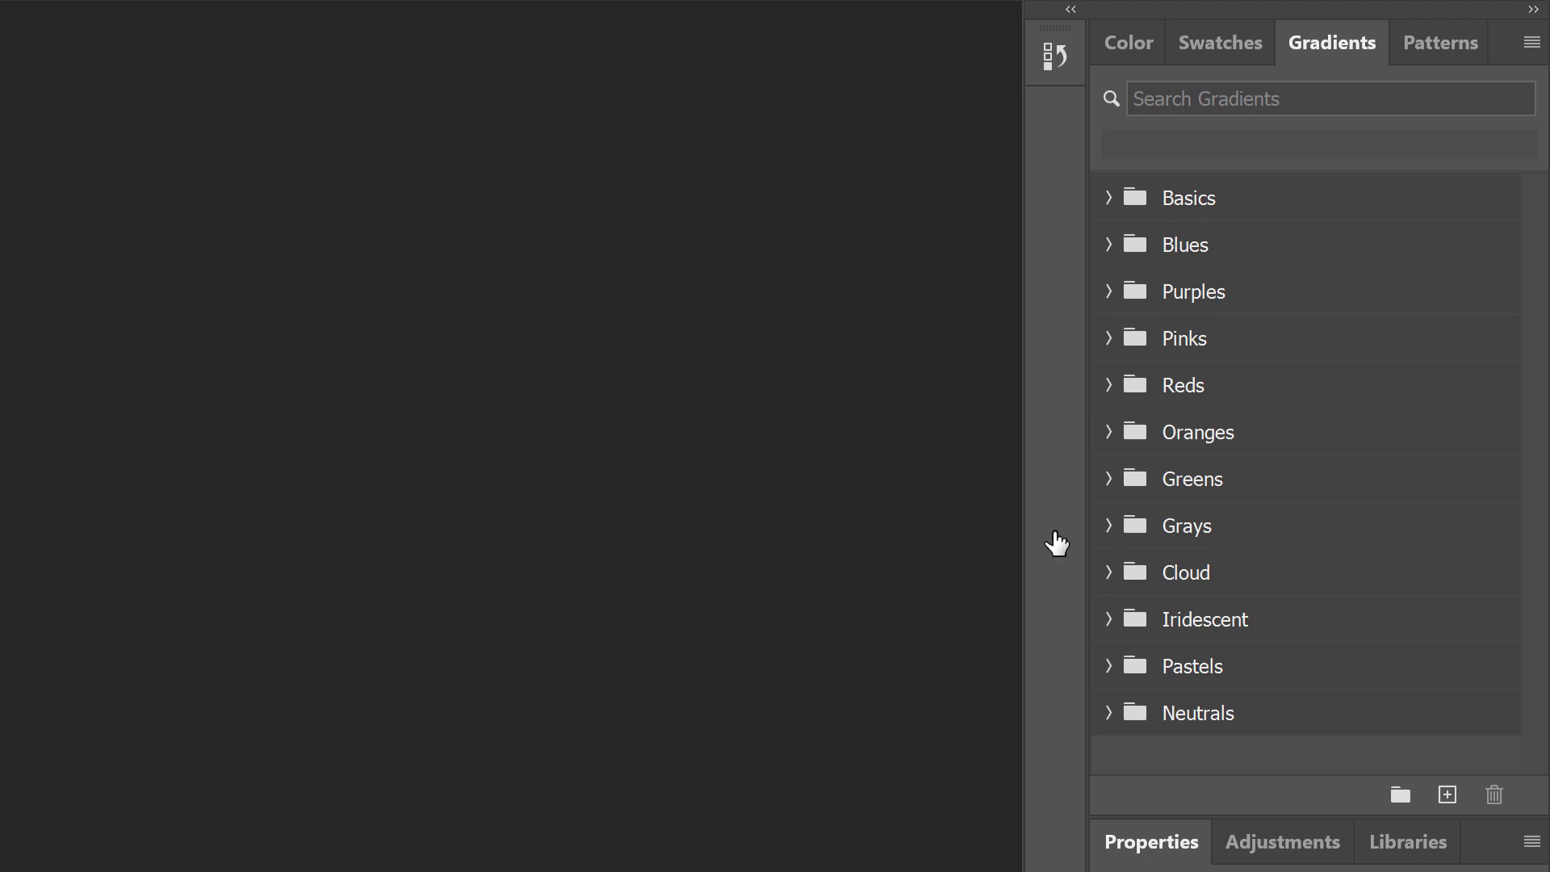
Load the Legacy Gradients set into the list of gradient presets.
left_click(1536, 151)
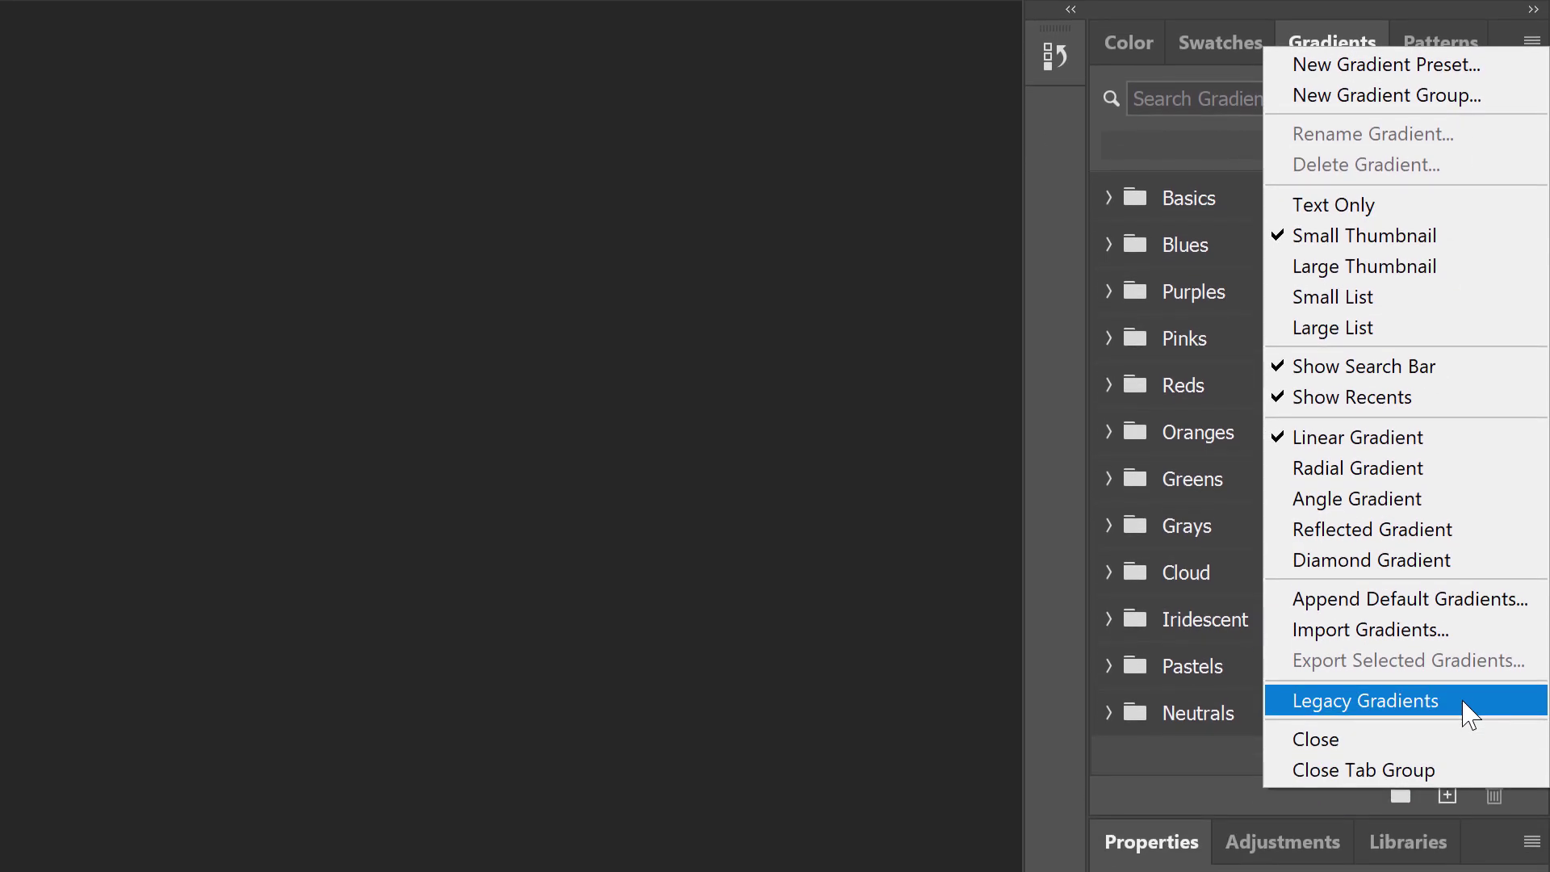
left_click(1469, 715)
left_click_drag(1532, 665, 1532, 702)
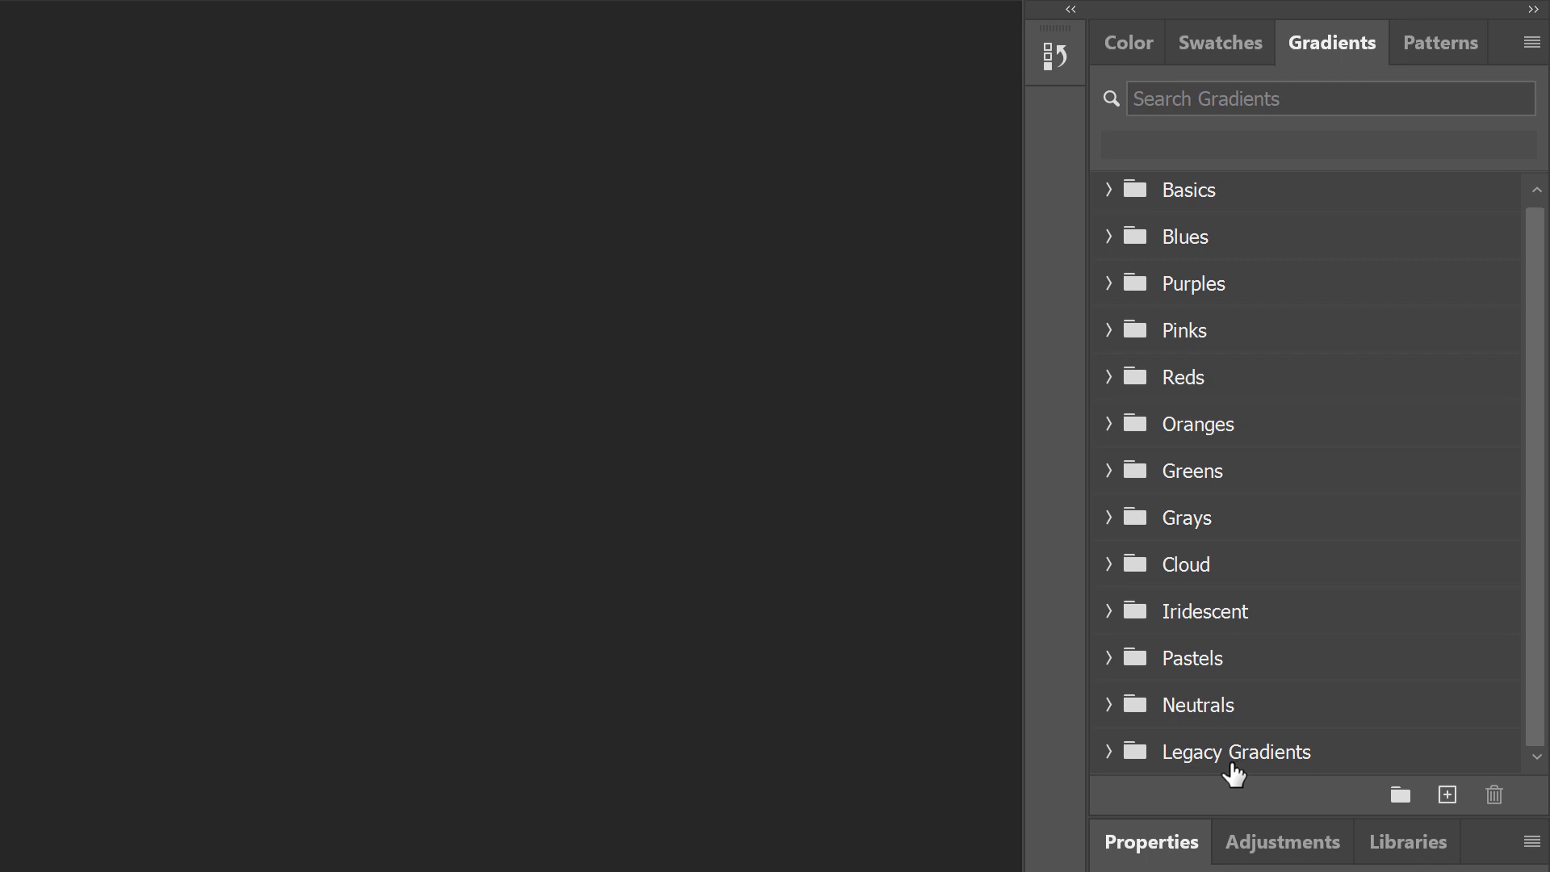
Look inside the Legacy Gradients group at the Legacy Default Gradients presets, and collapse that subgroup.
left_click(1108, 752)
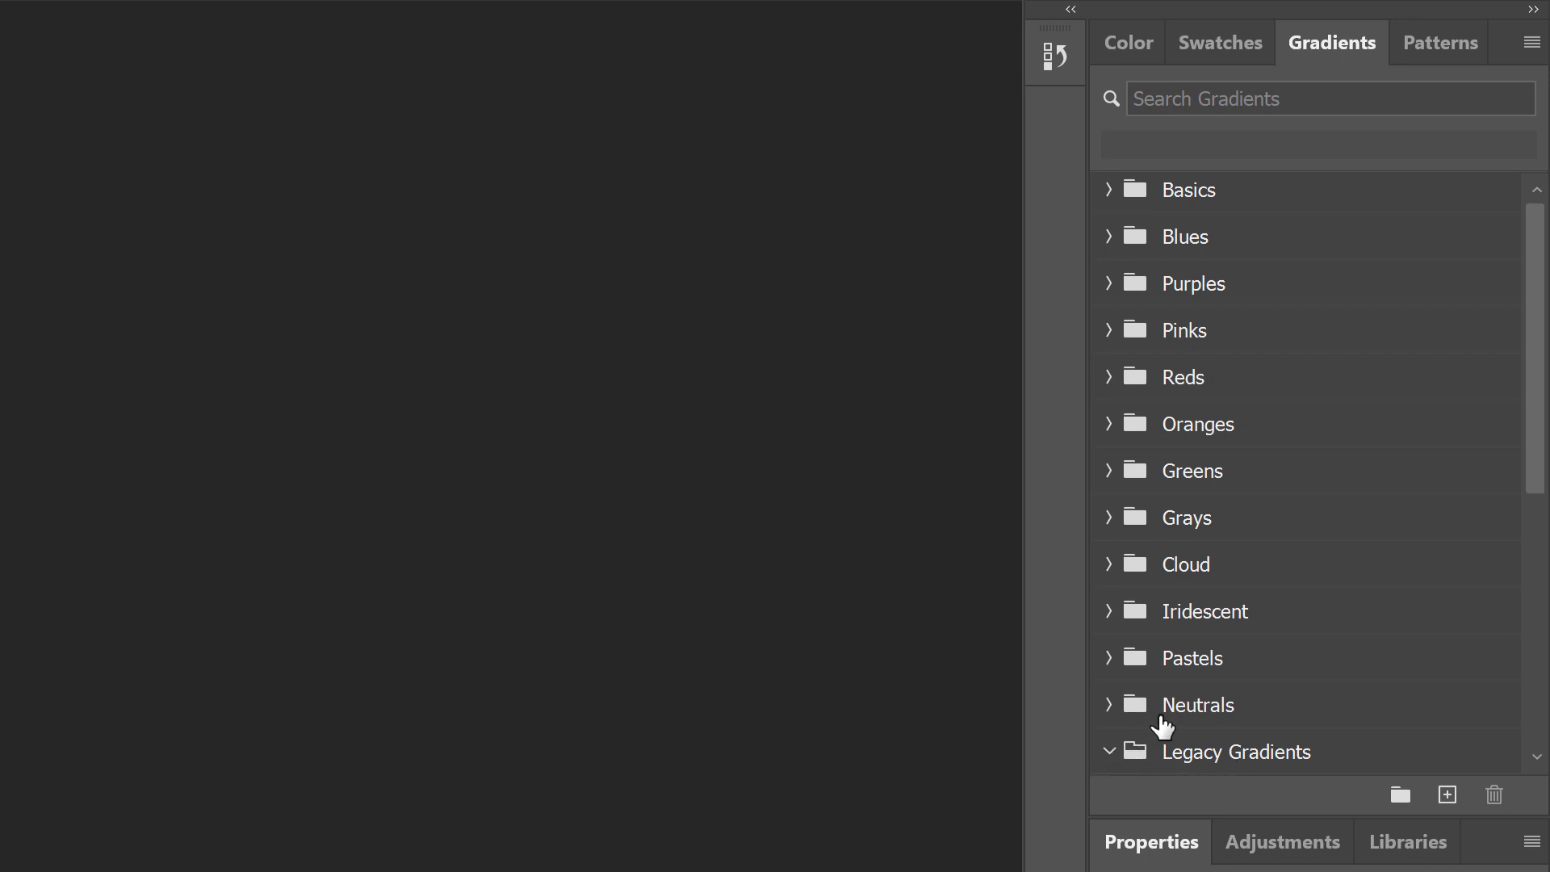
left_click_drag(1540, 471, 1537, 727)
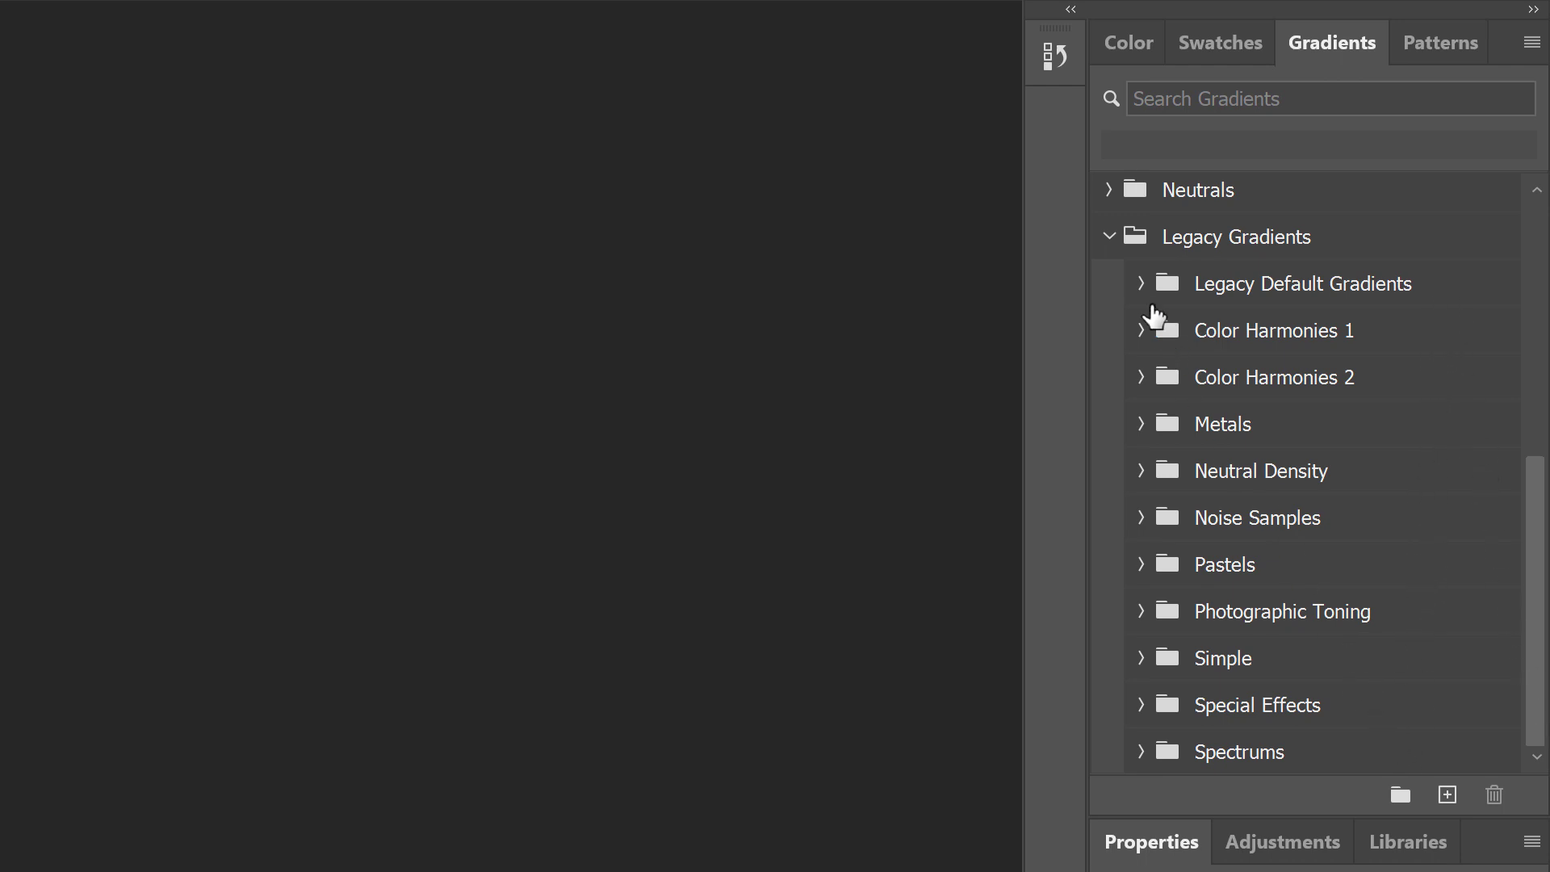
left_click(1141, 284)
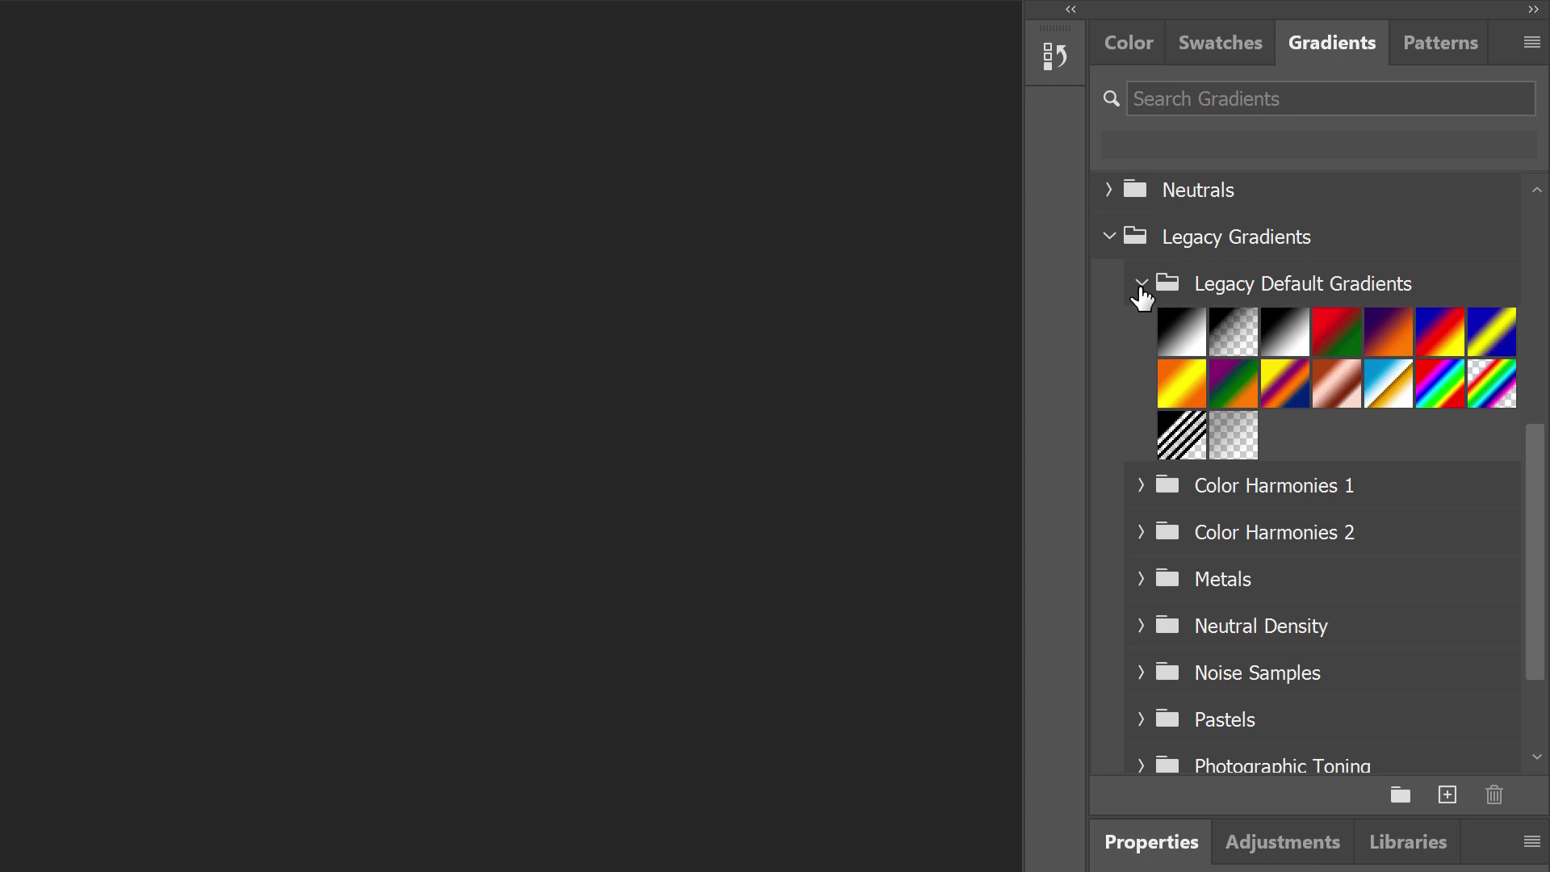
left_click(1141, 284)
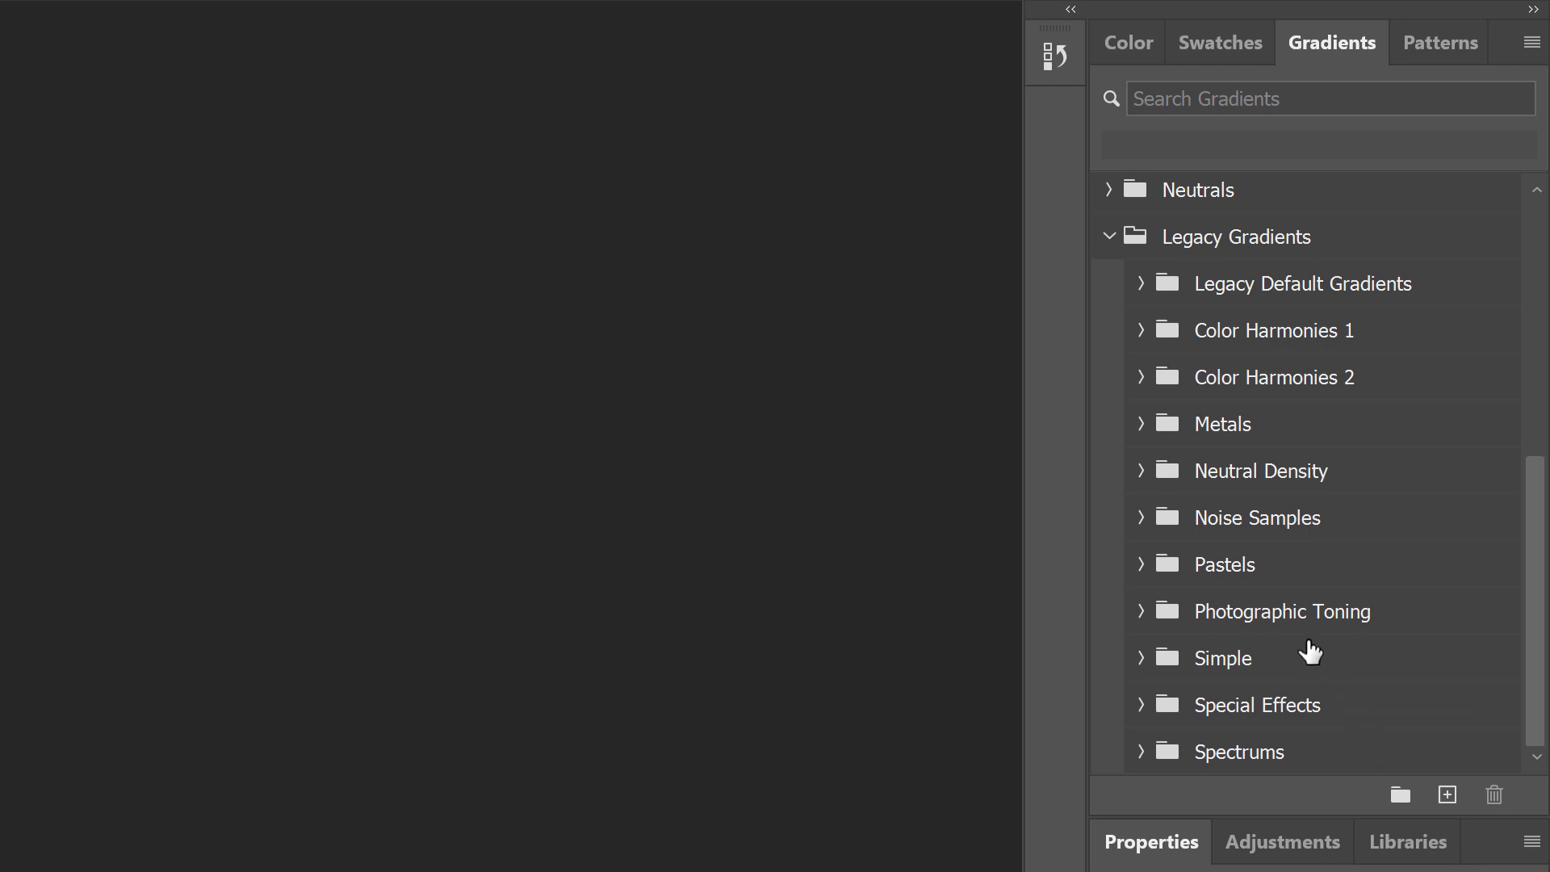
Expand all Legacy Gradients subgroups at once, look through their presets down to Spectrums, and collapse the subgroups and the Legacy Gradients group.
left_click(1142, 424, "ctrl")
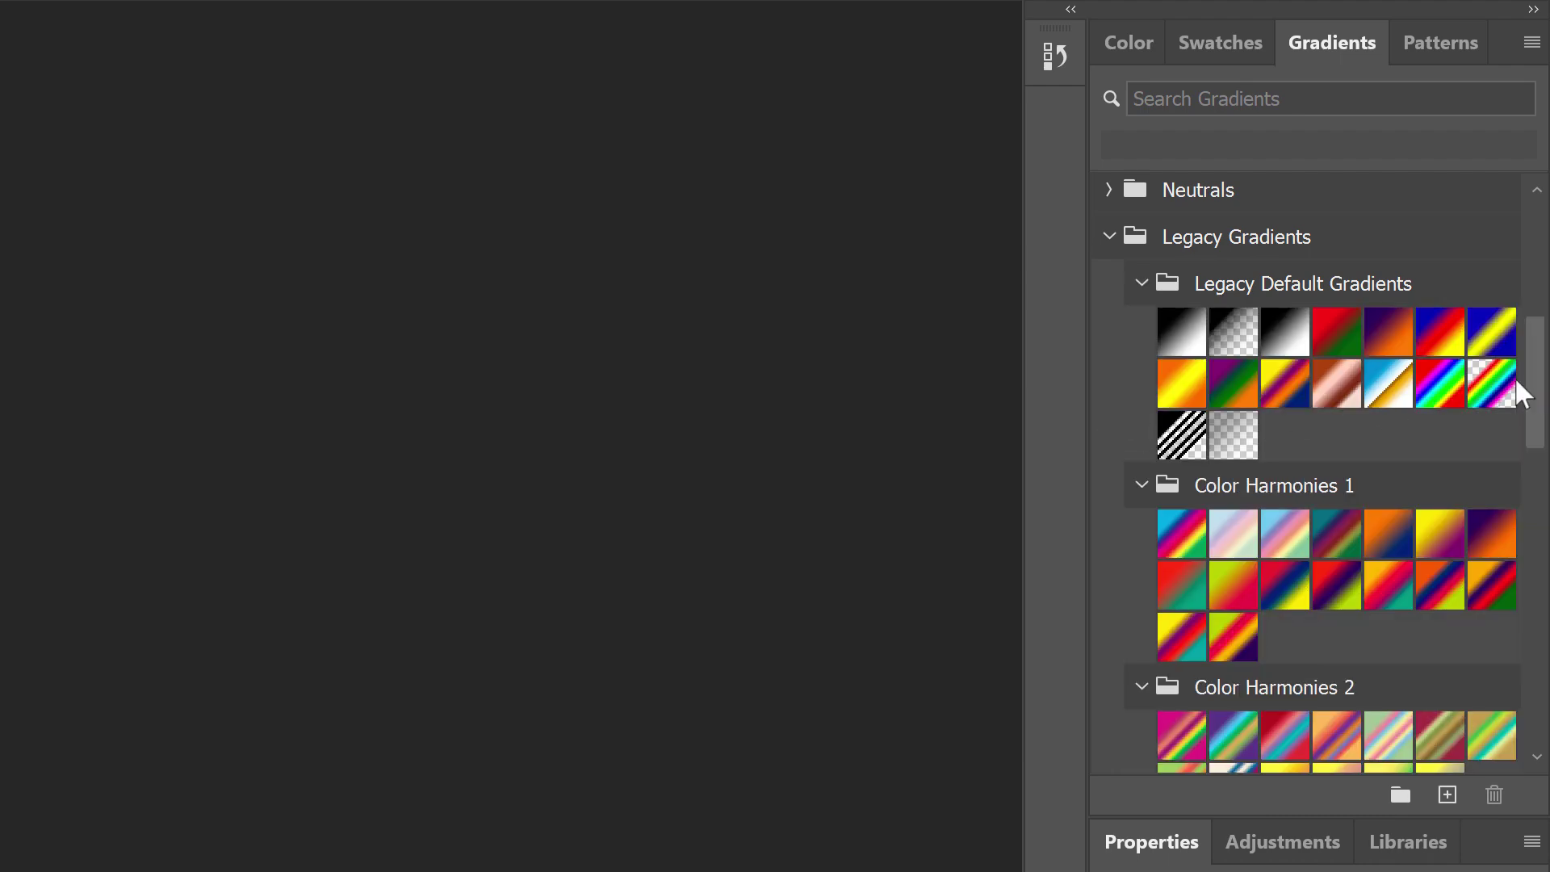
left_click_drag(1534, 391, 1537, 692)
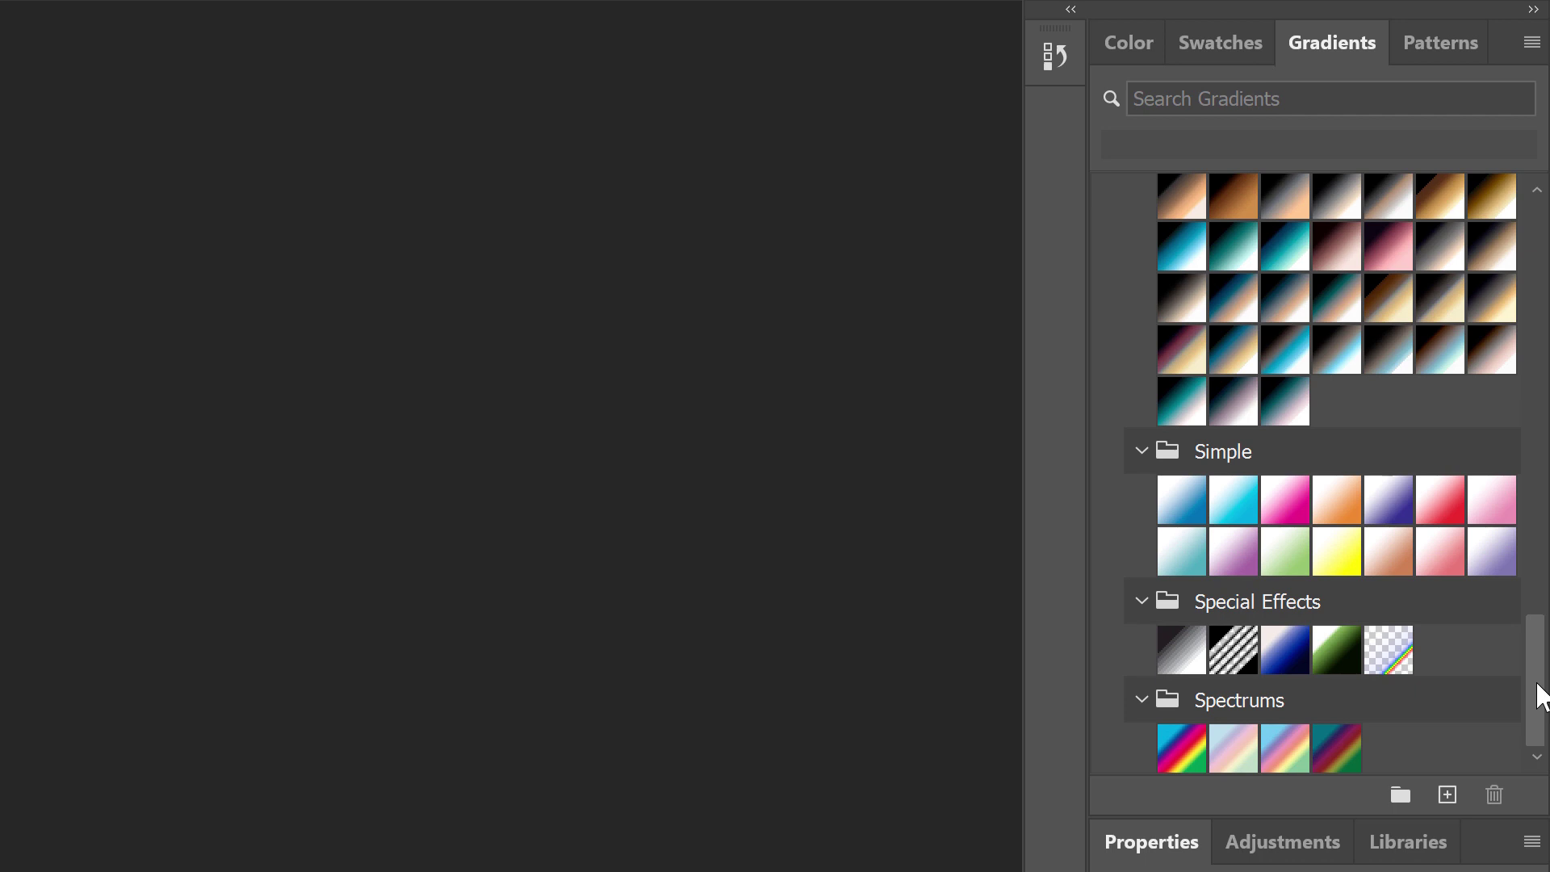
left_click(1142, 452)
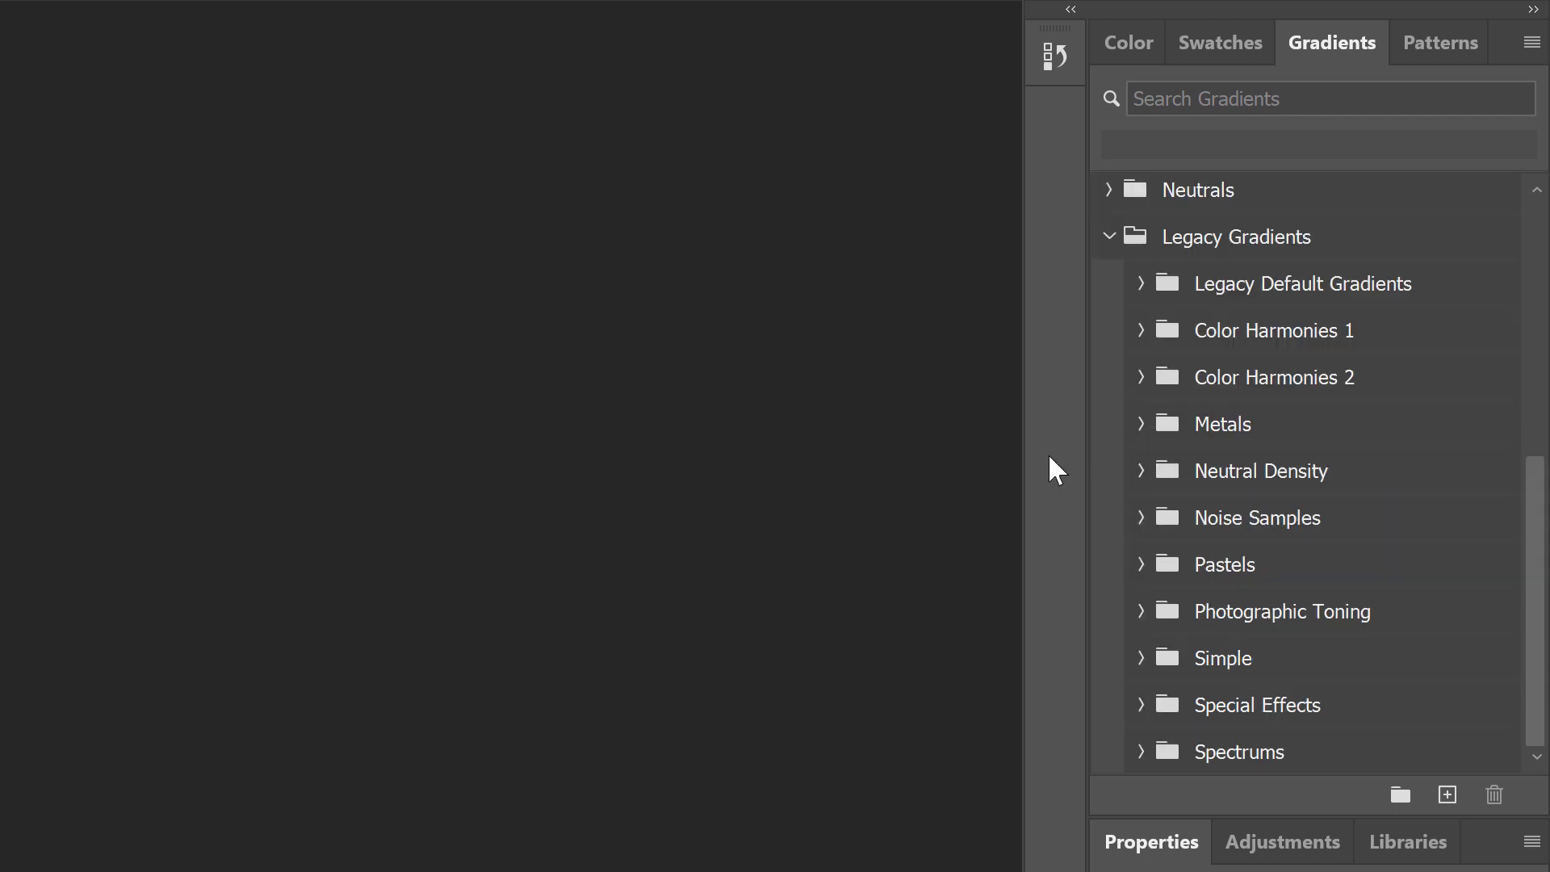
left_click(1111, 237)
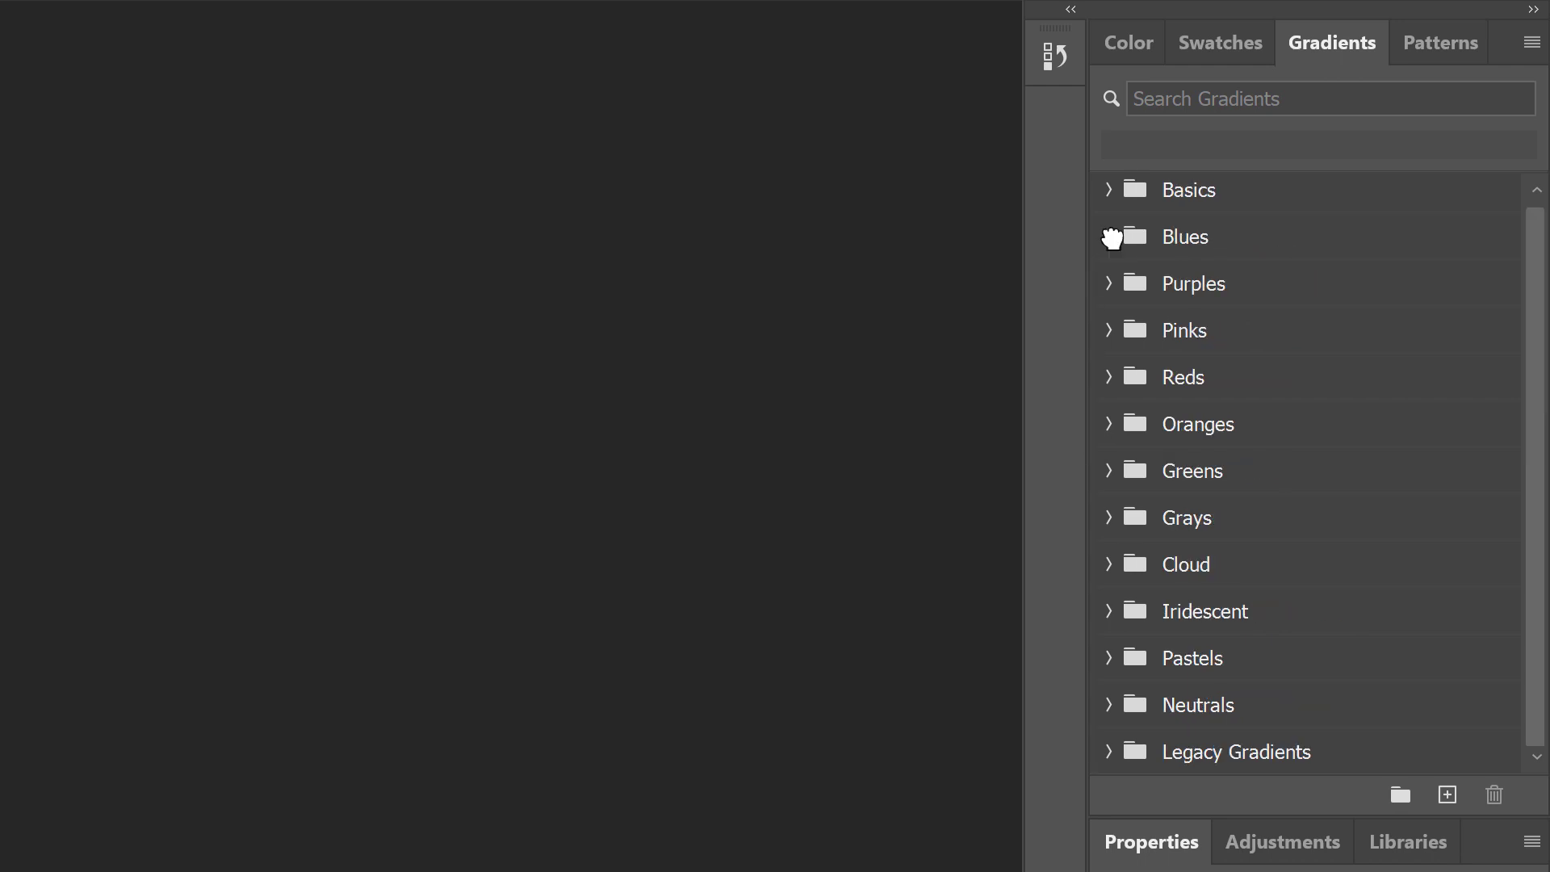
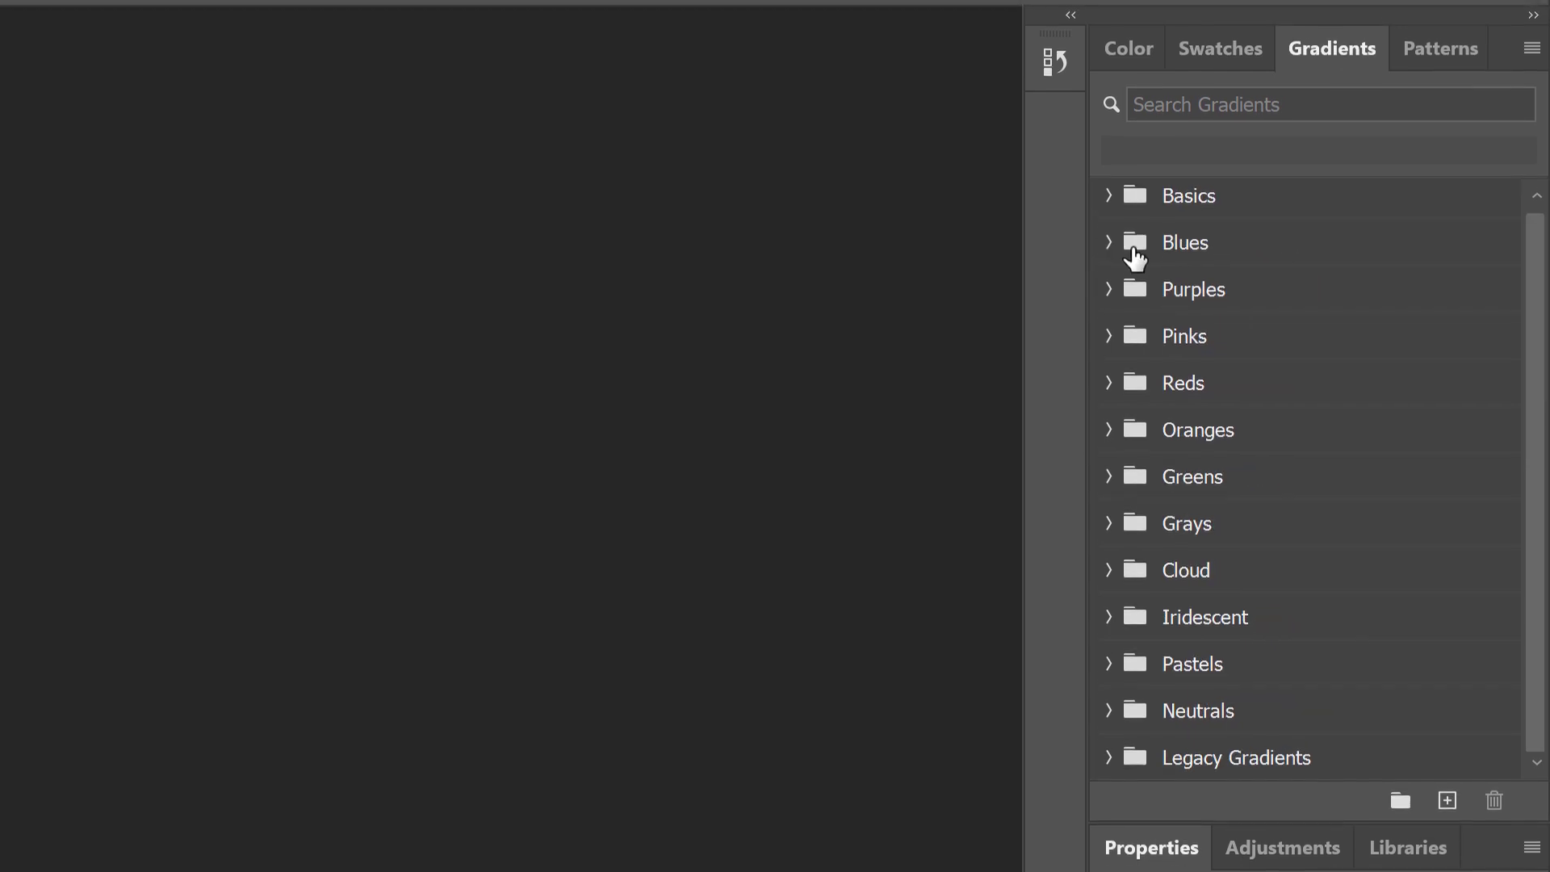
Bring up the Patterns panel in place of the Gradients panel.
left_click(1440, 157)
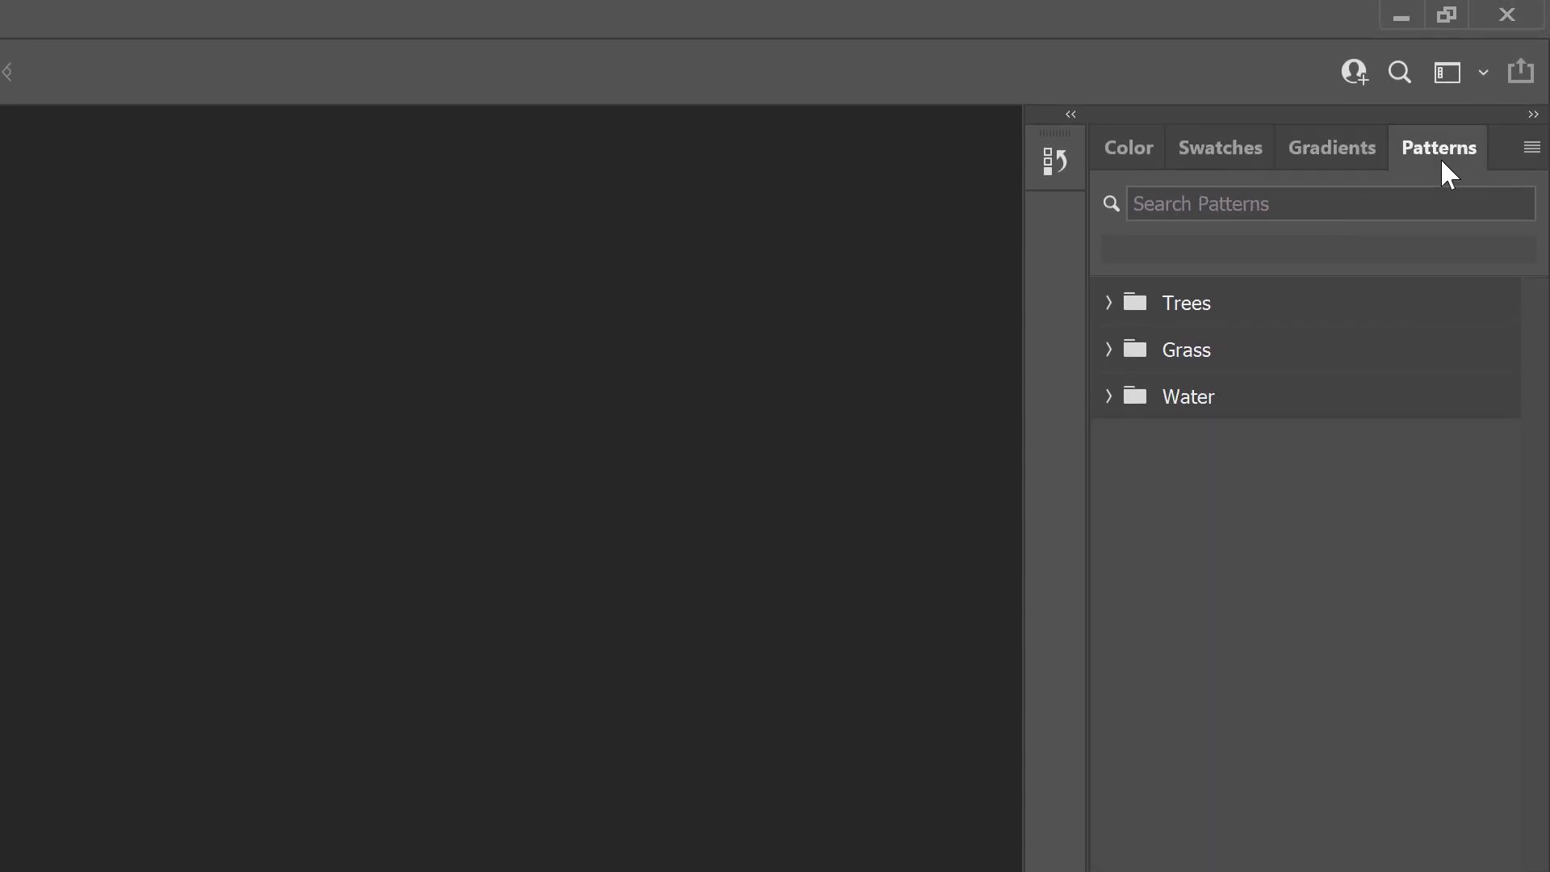
left_click(729, 21)
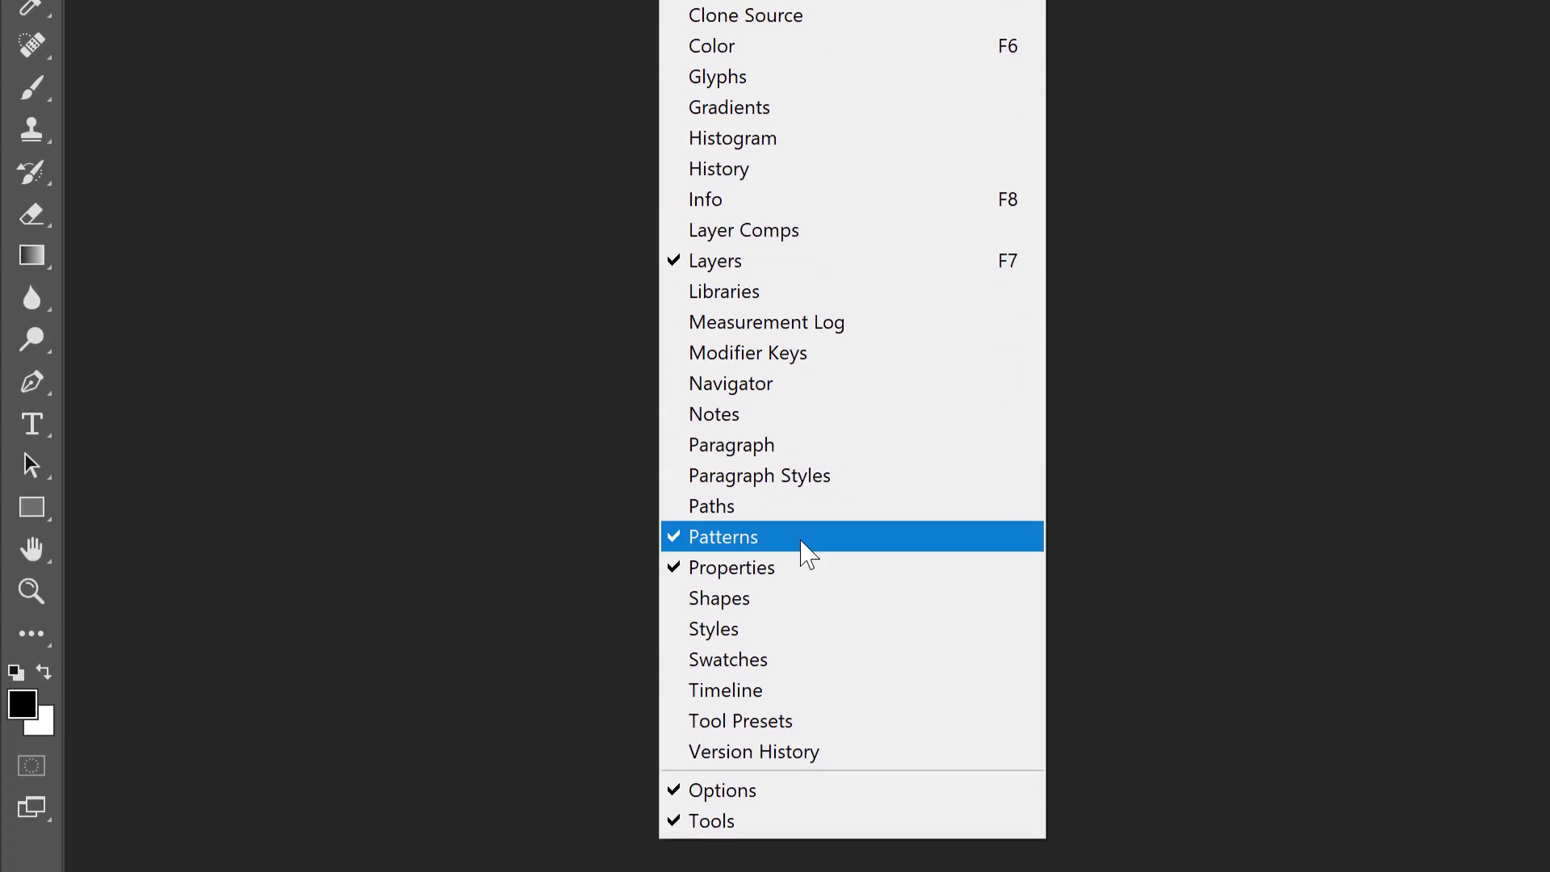
left_click(1139, 519)
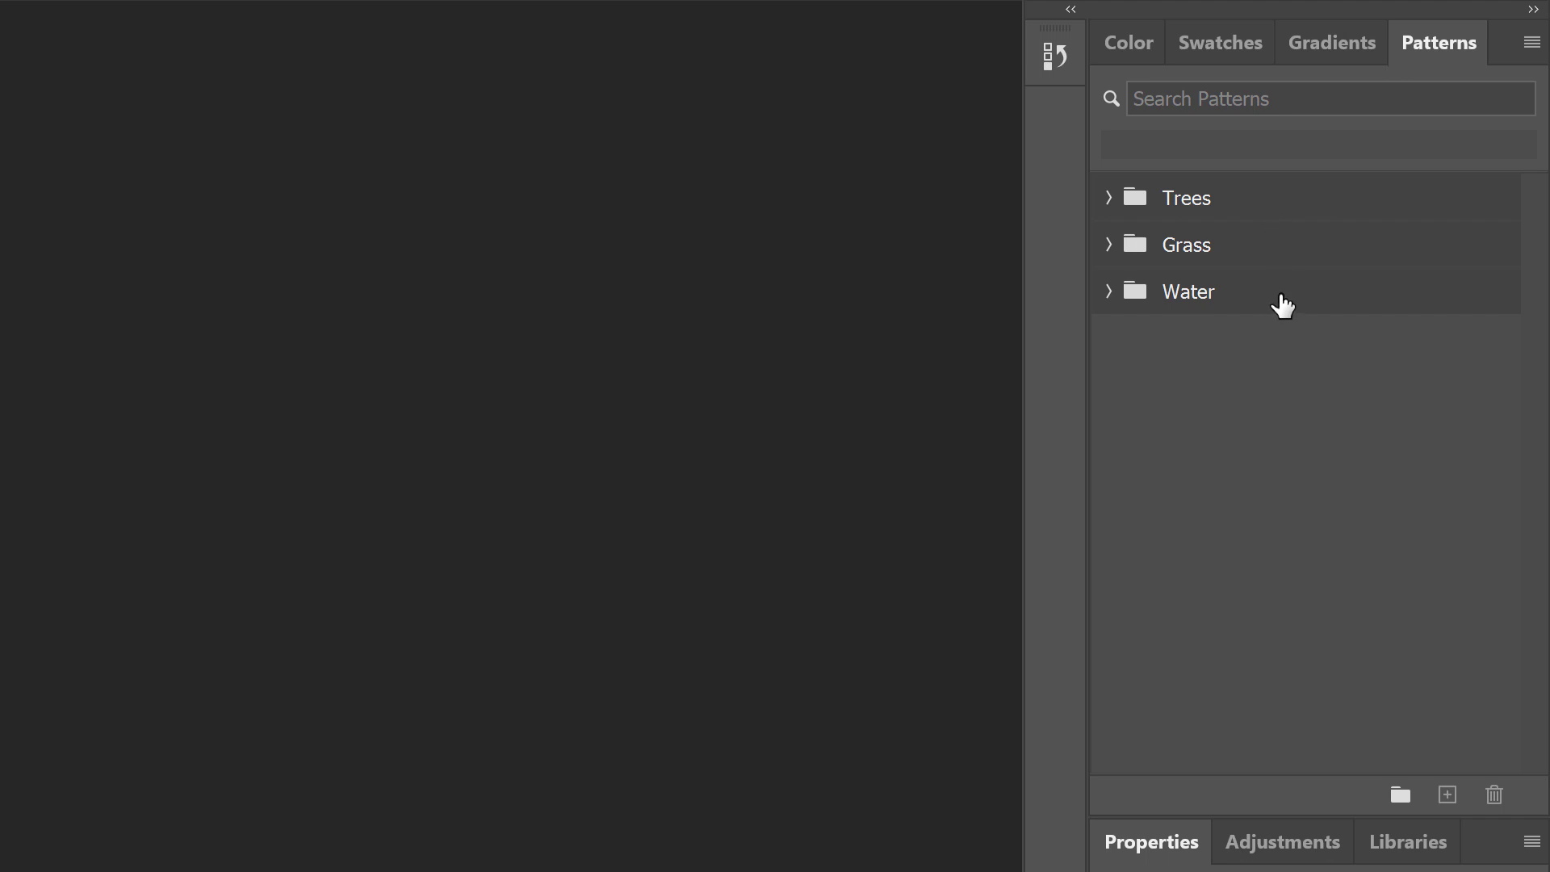
Expand the Trees pattern group, switch the pattern display to Small Thumbnail, and collapse the group.
left_click(1107, 200)
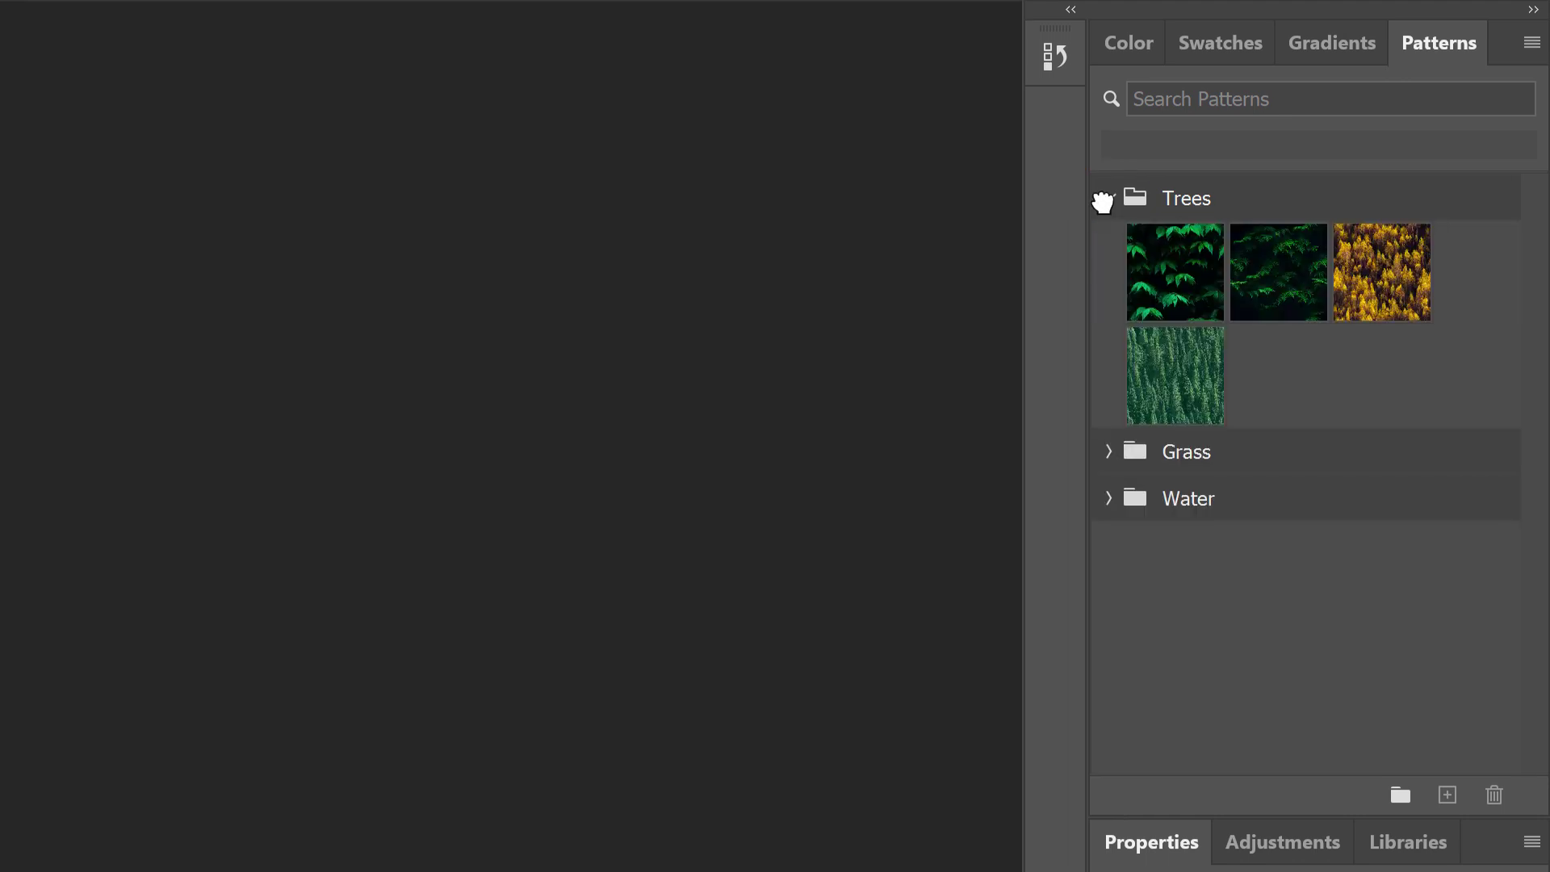
left_click(1532, 149)
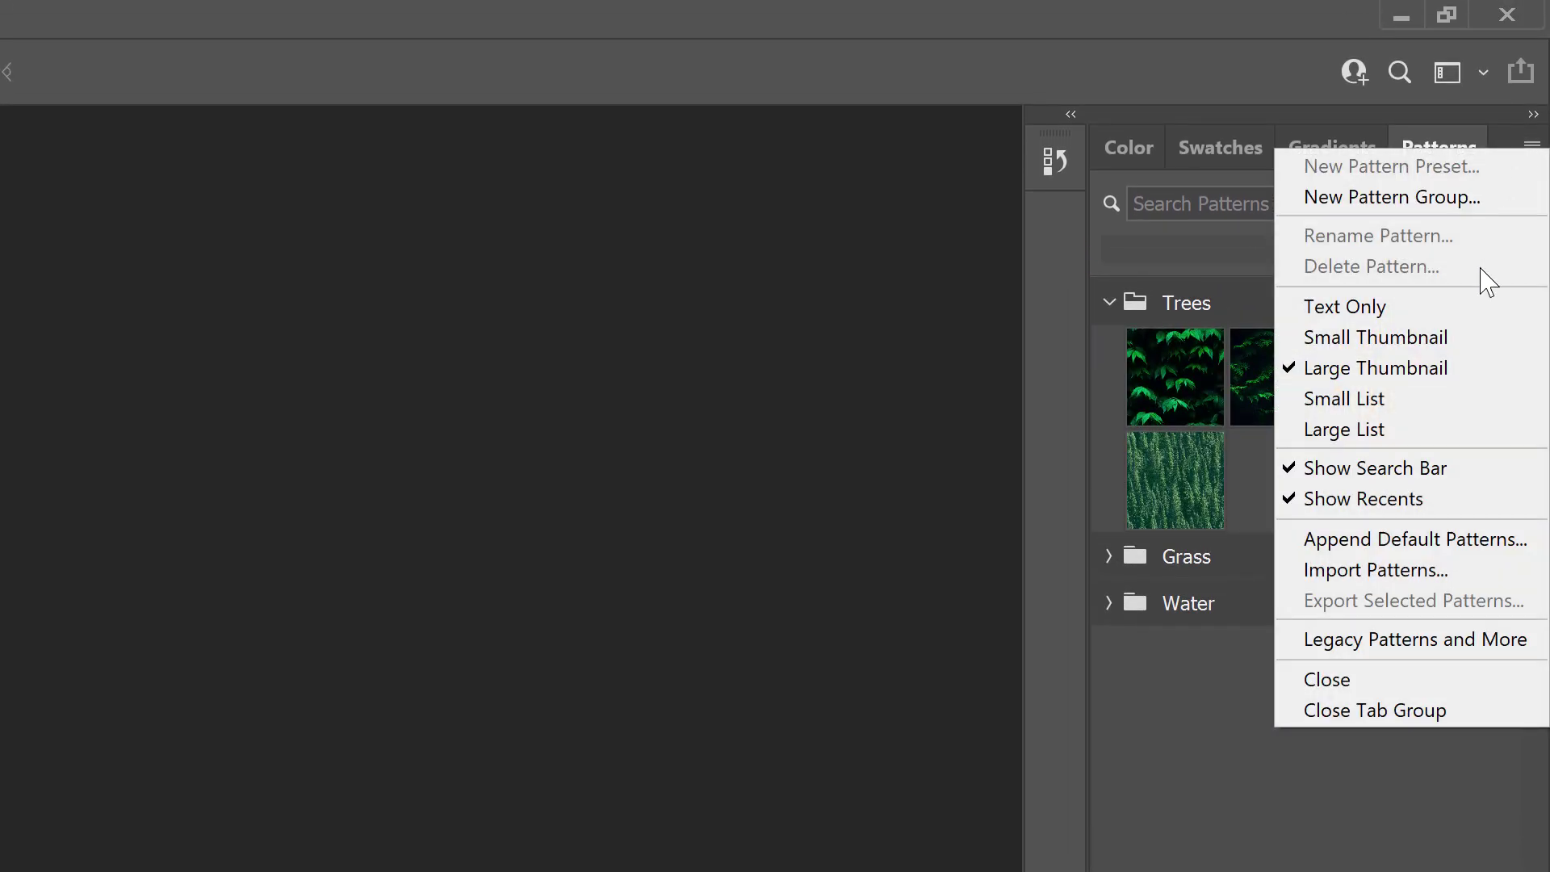
left_click(1468, 336)
left_click(1111, 303)
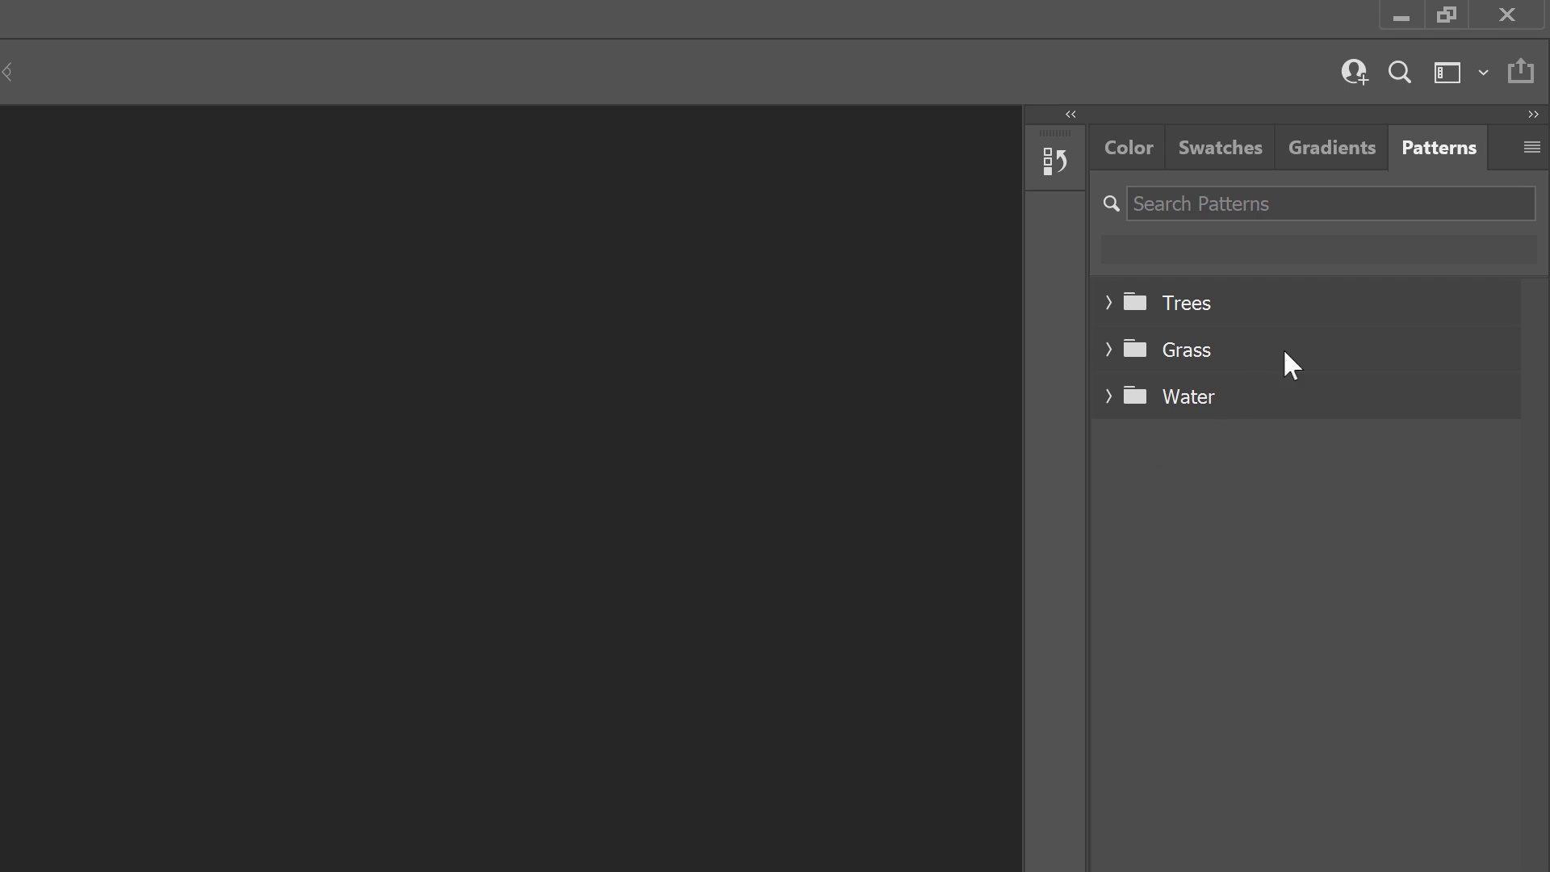
Load the Legacy Patterns and More set into the pattern presets and expand its group.
left_click(1532, 149)
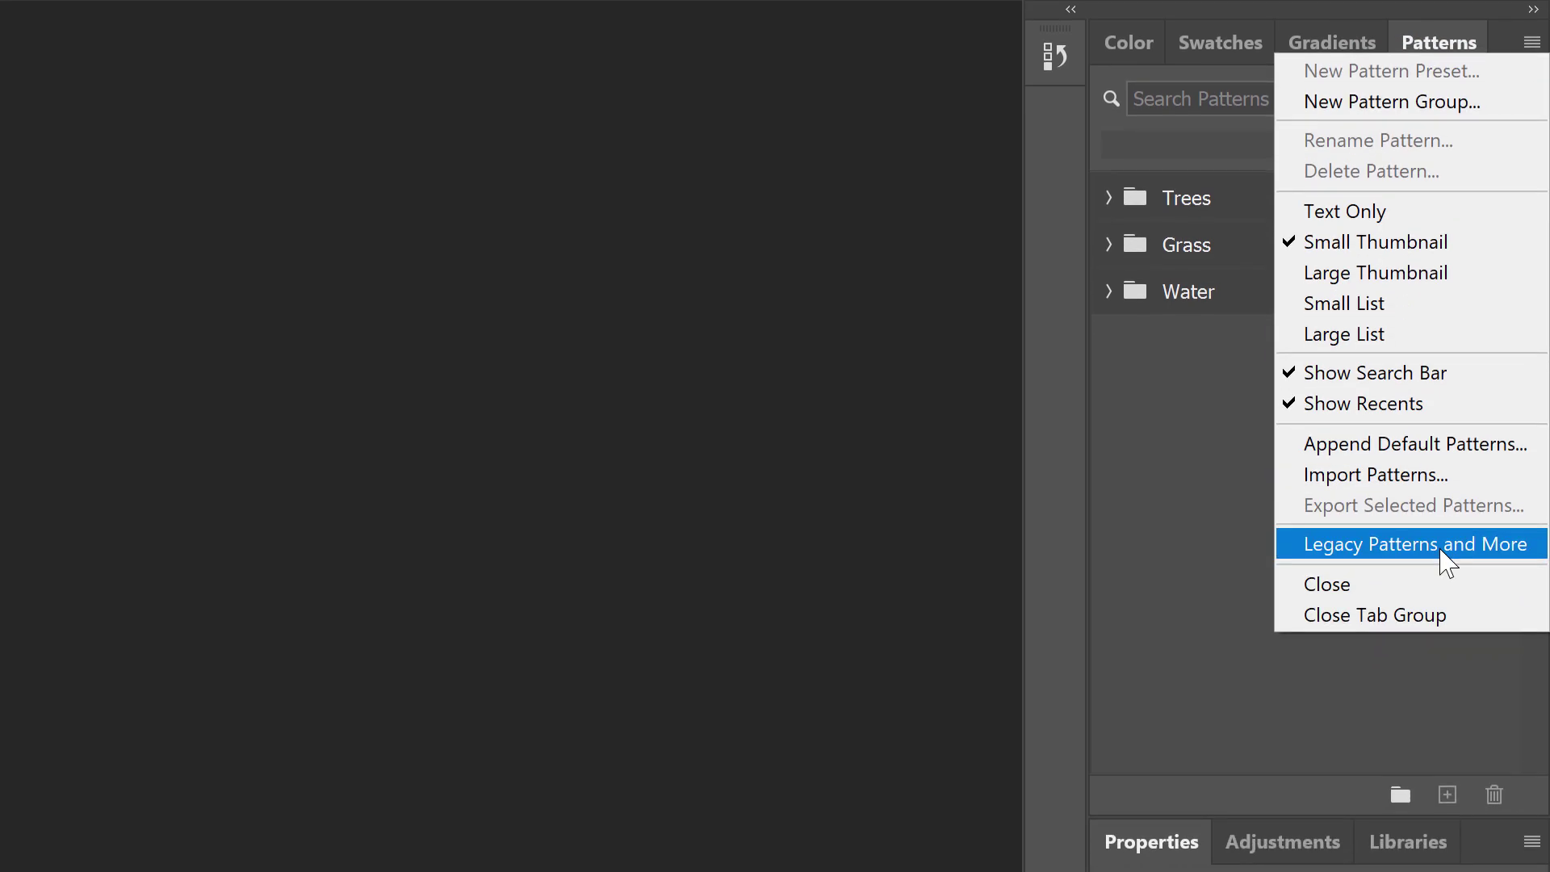
left_click(1446, 560)
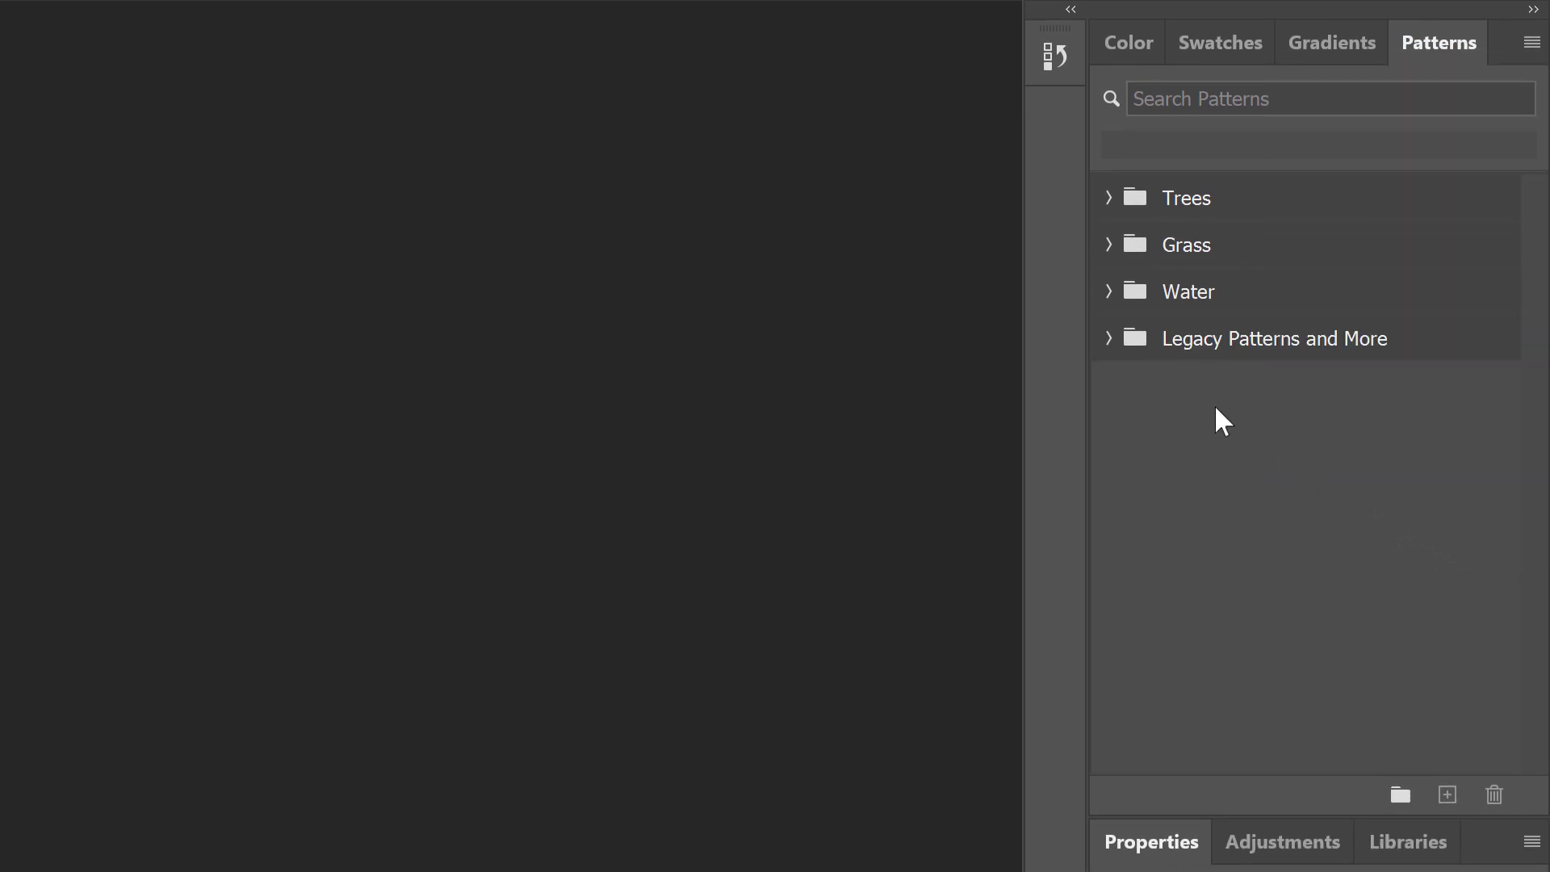
left_click(1109, 340)
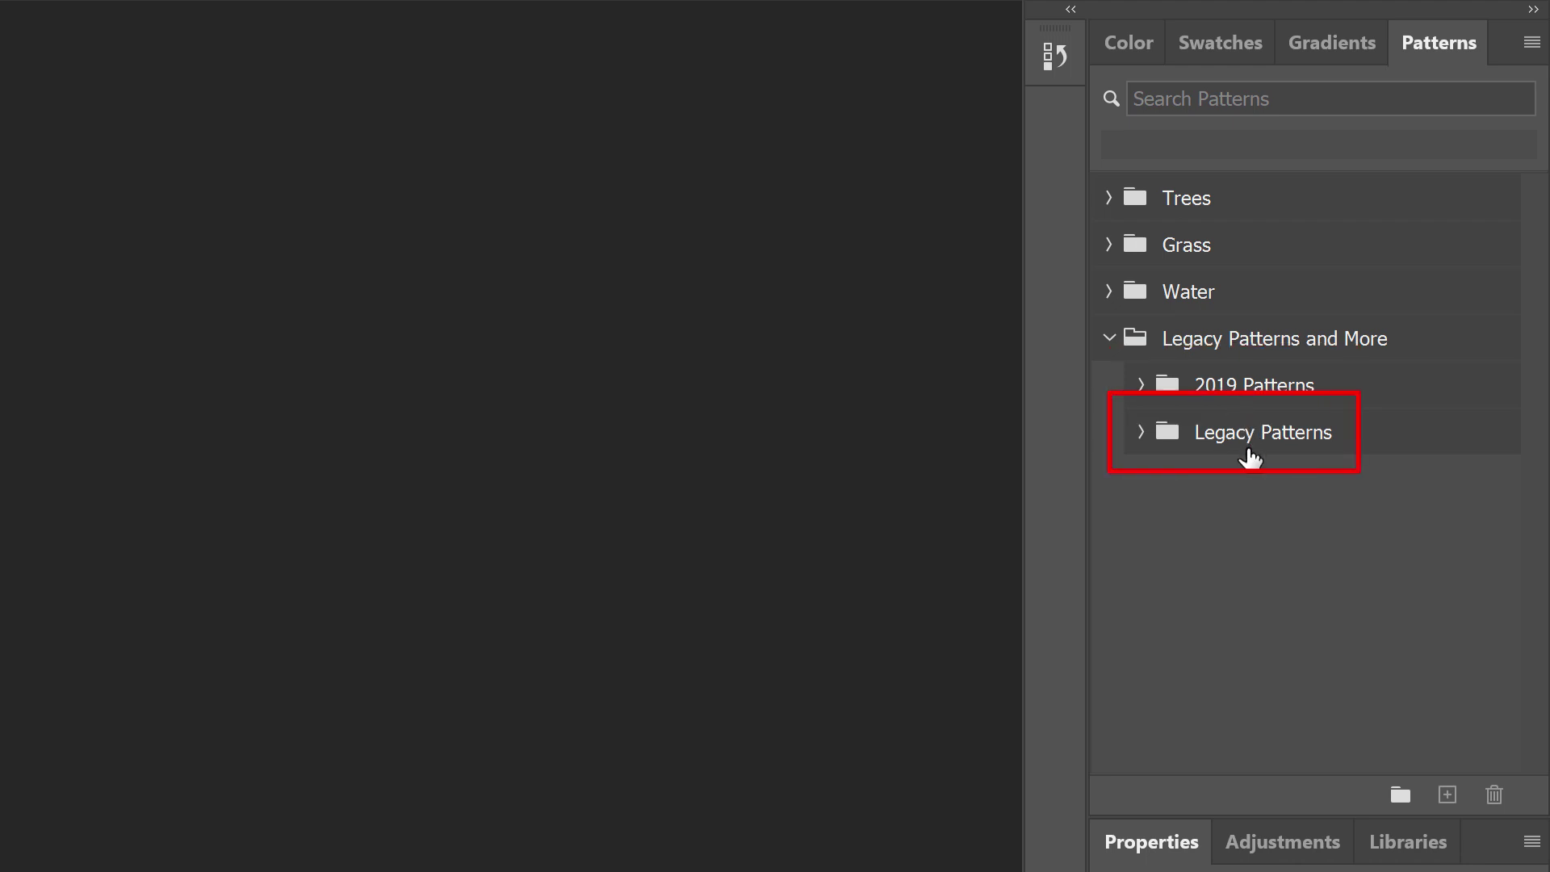
Expand 2019 Patterns and all its subgroups at once to examine the Dirt, Stone, Wood, Gravel and Rust patterns.
left_click(1141, 386)
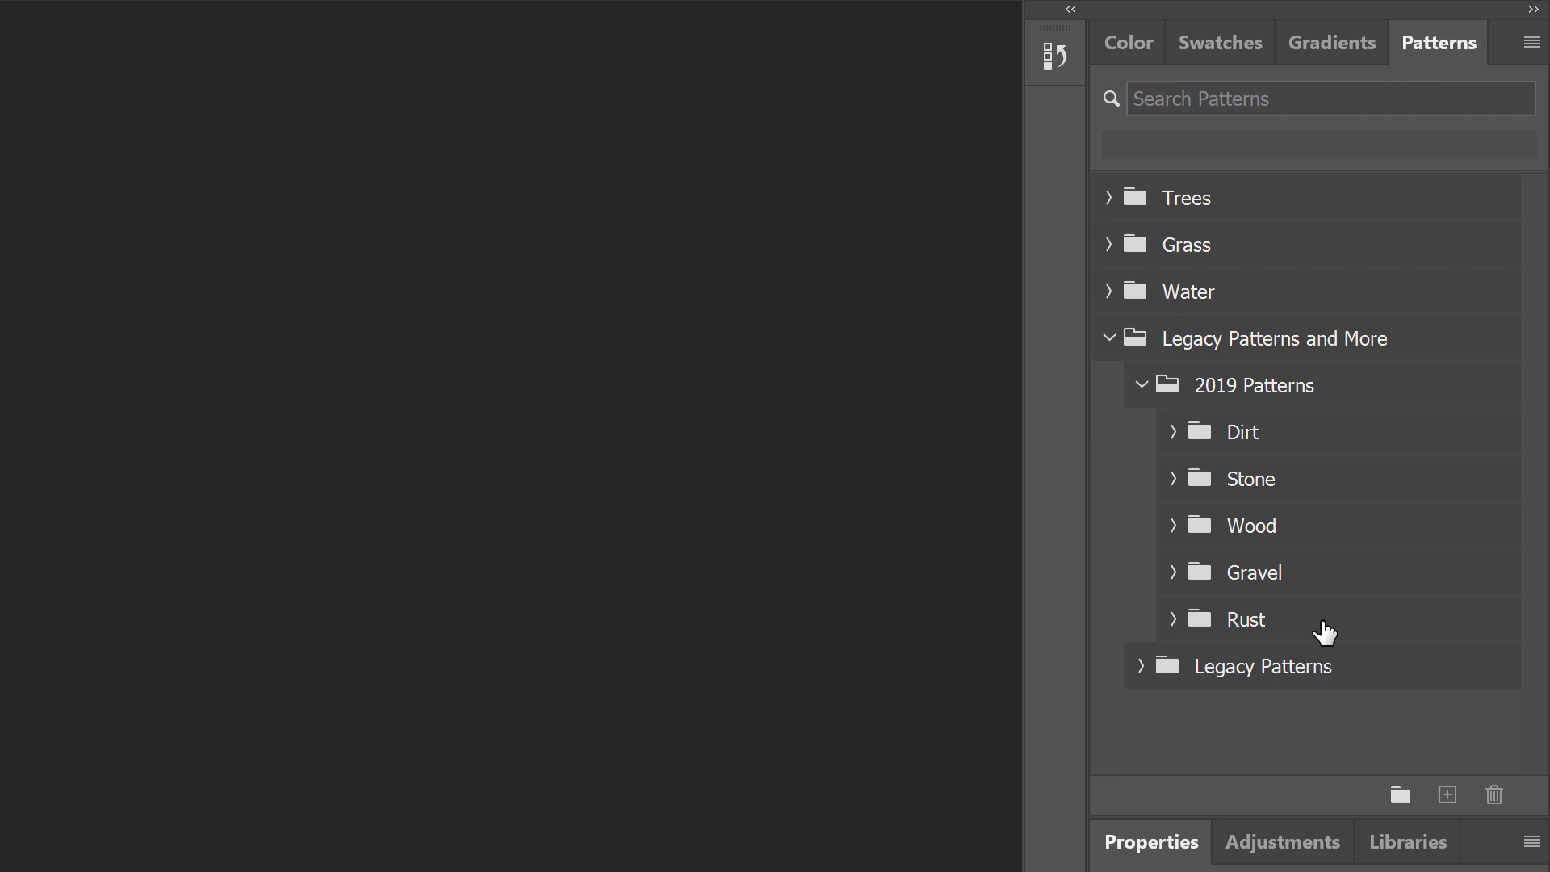
left_click(1173, 433, "ctrl")
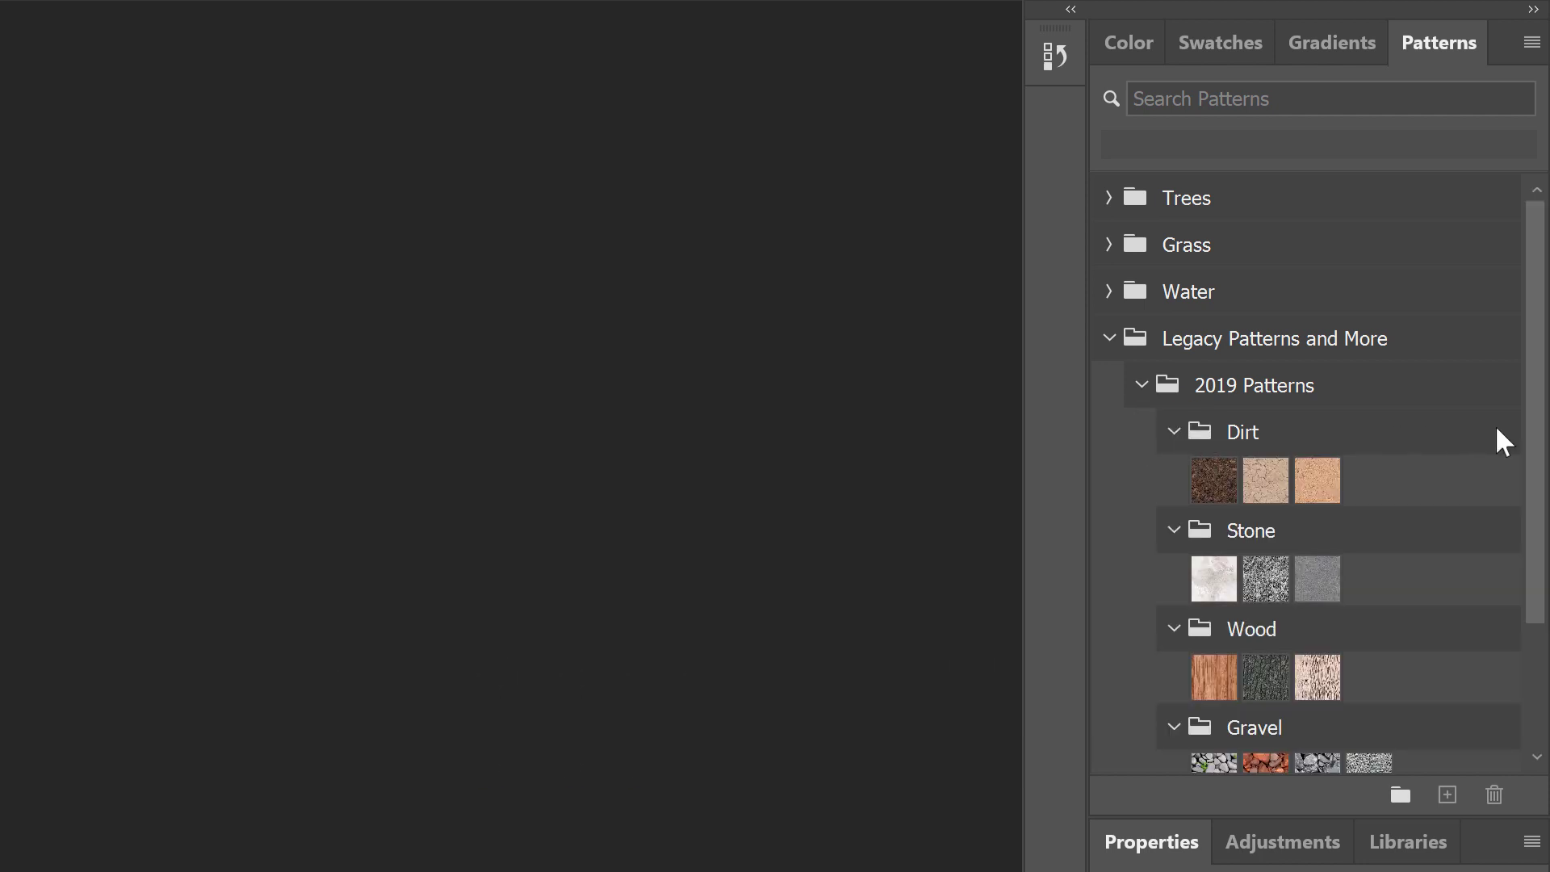
left_click_drag(1537, 442, 1543, 580)
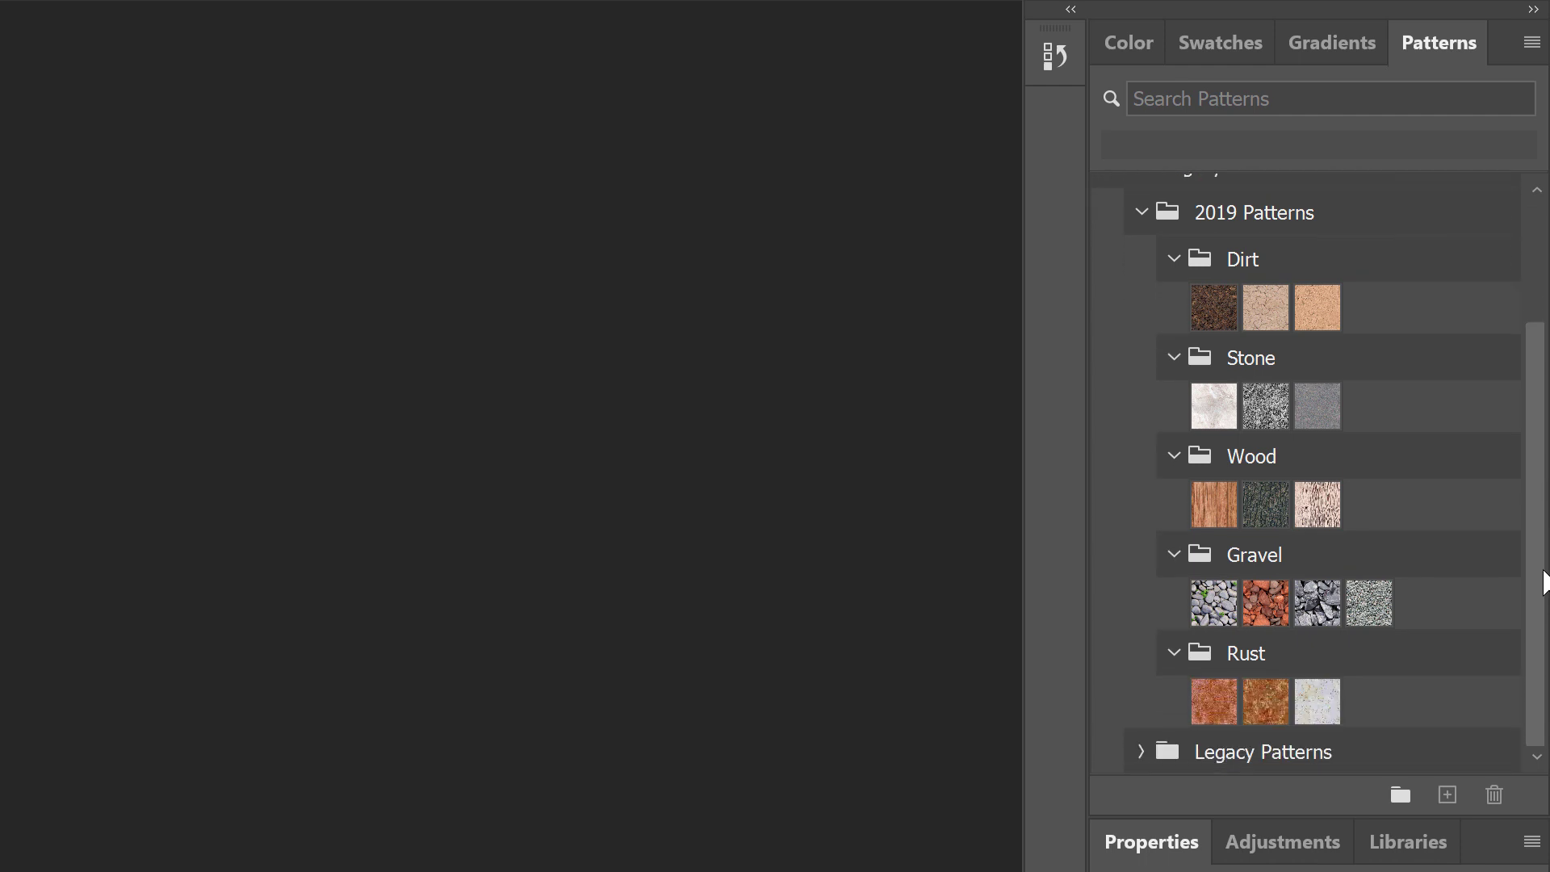
Collapse 2019 Patterns together with all its subgroups and expand the neighbouring Legacy Patterns group.
left_click(1173, 457, "ctrl")
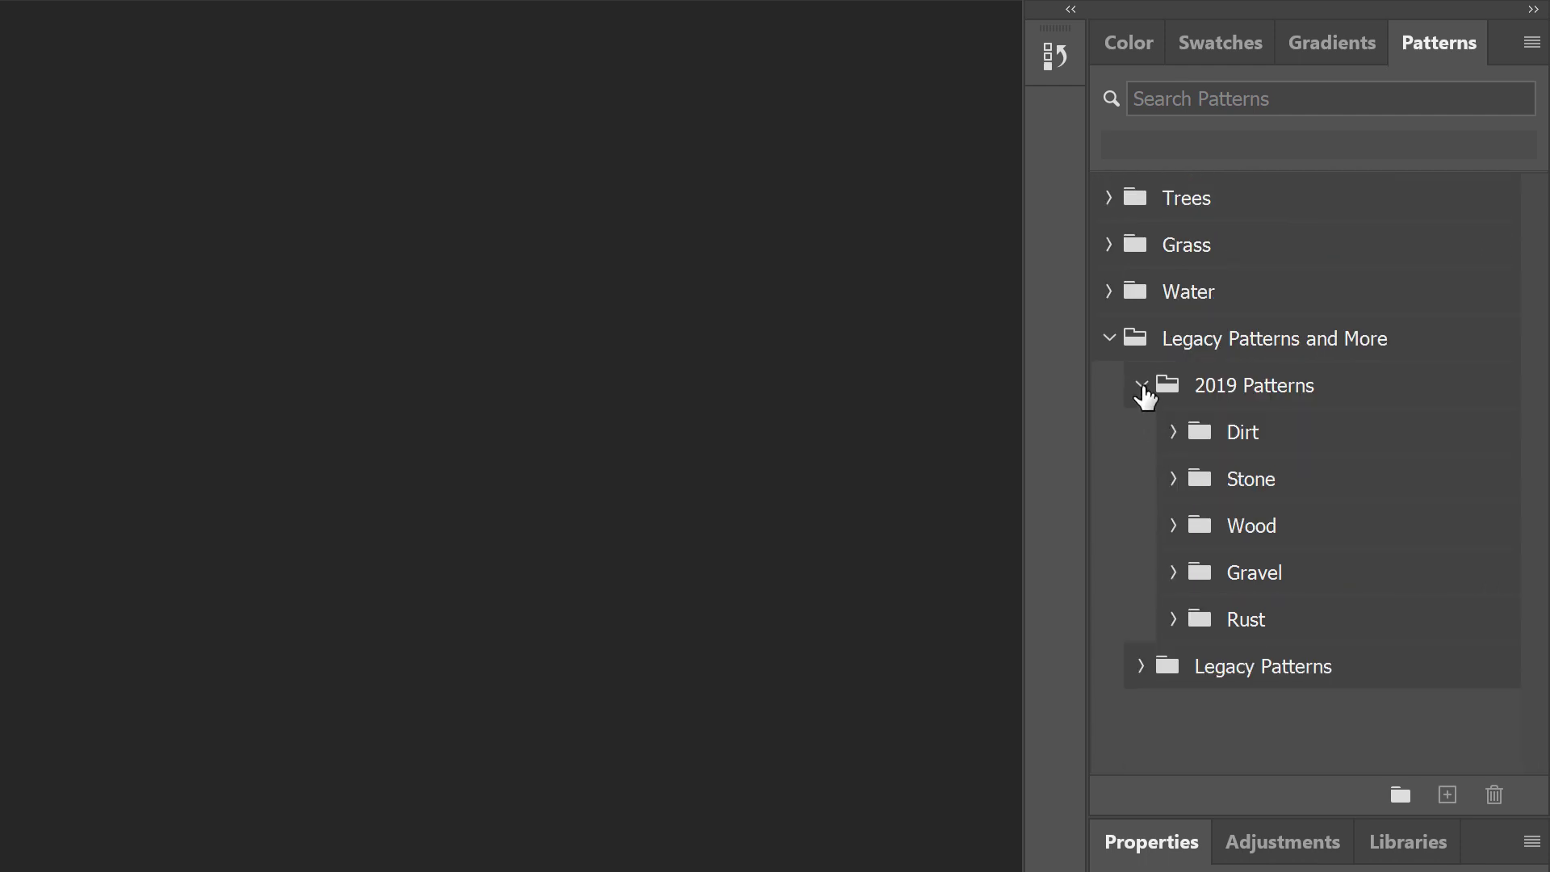
left_click(1143, 387)
left_click(1141, 433)
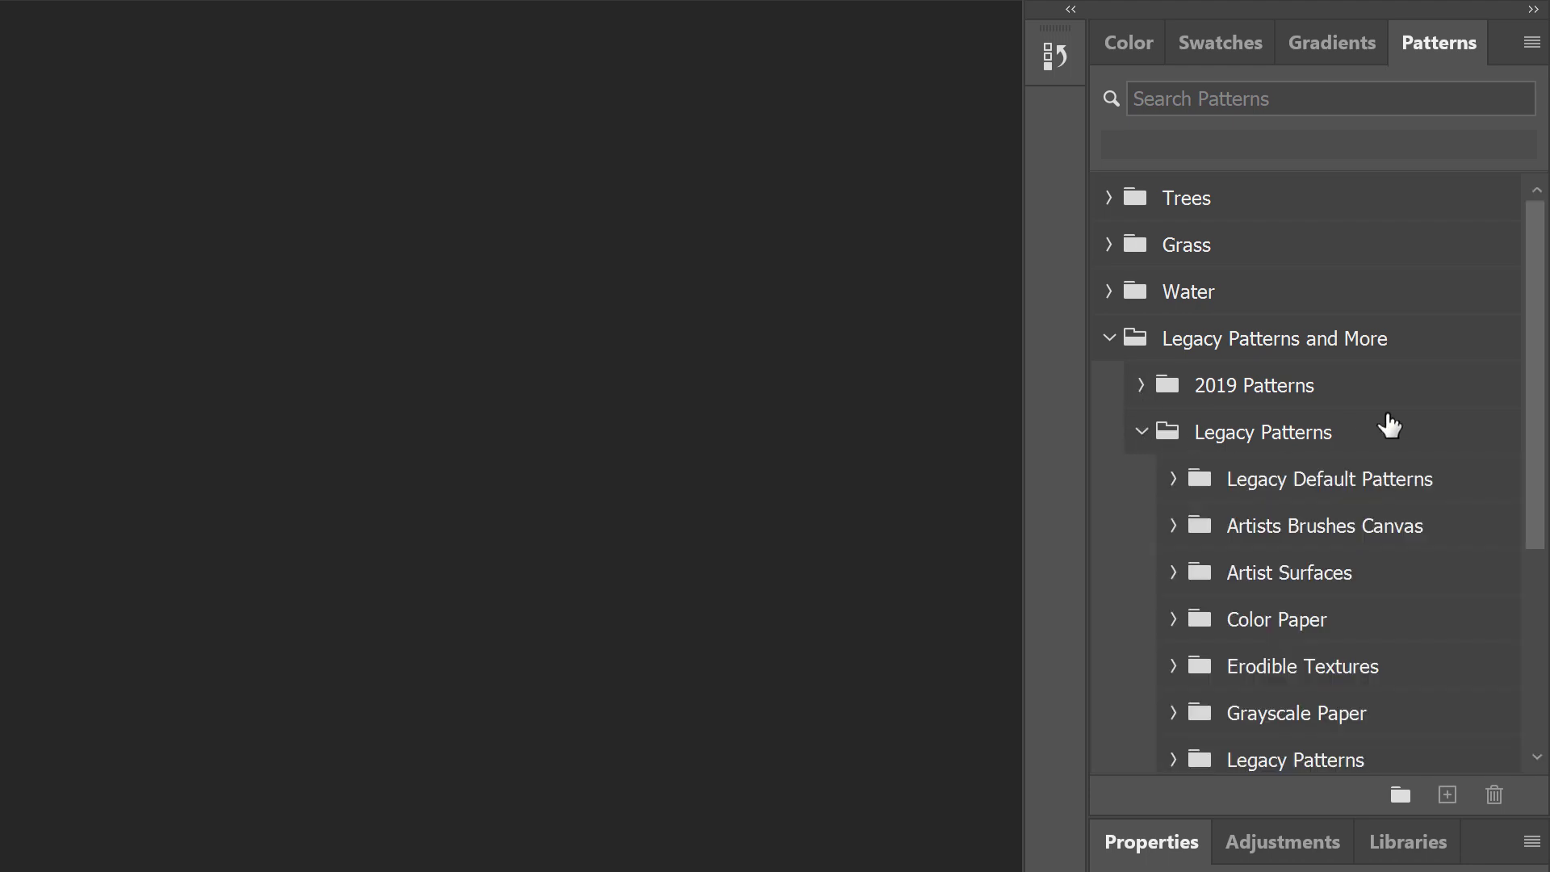
Expand the subgroups inside Legacy Patterns to examine their patterns, and collapse everything back up to Legacy Patterns and More.
left_click_drag(1538, 420, 1529, 577)
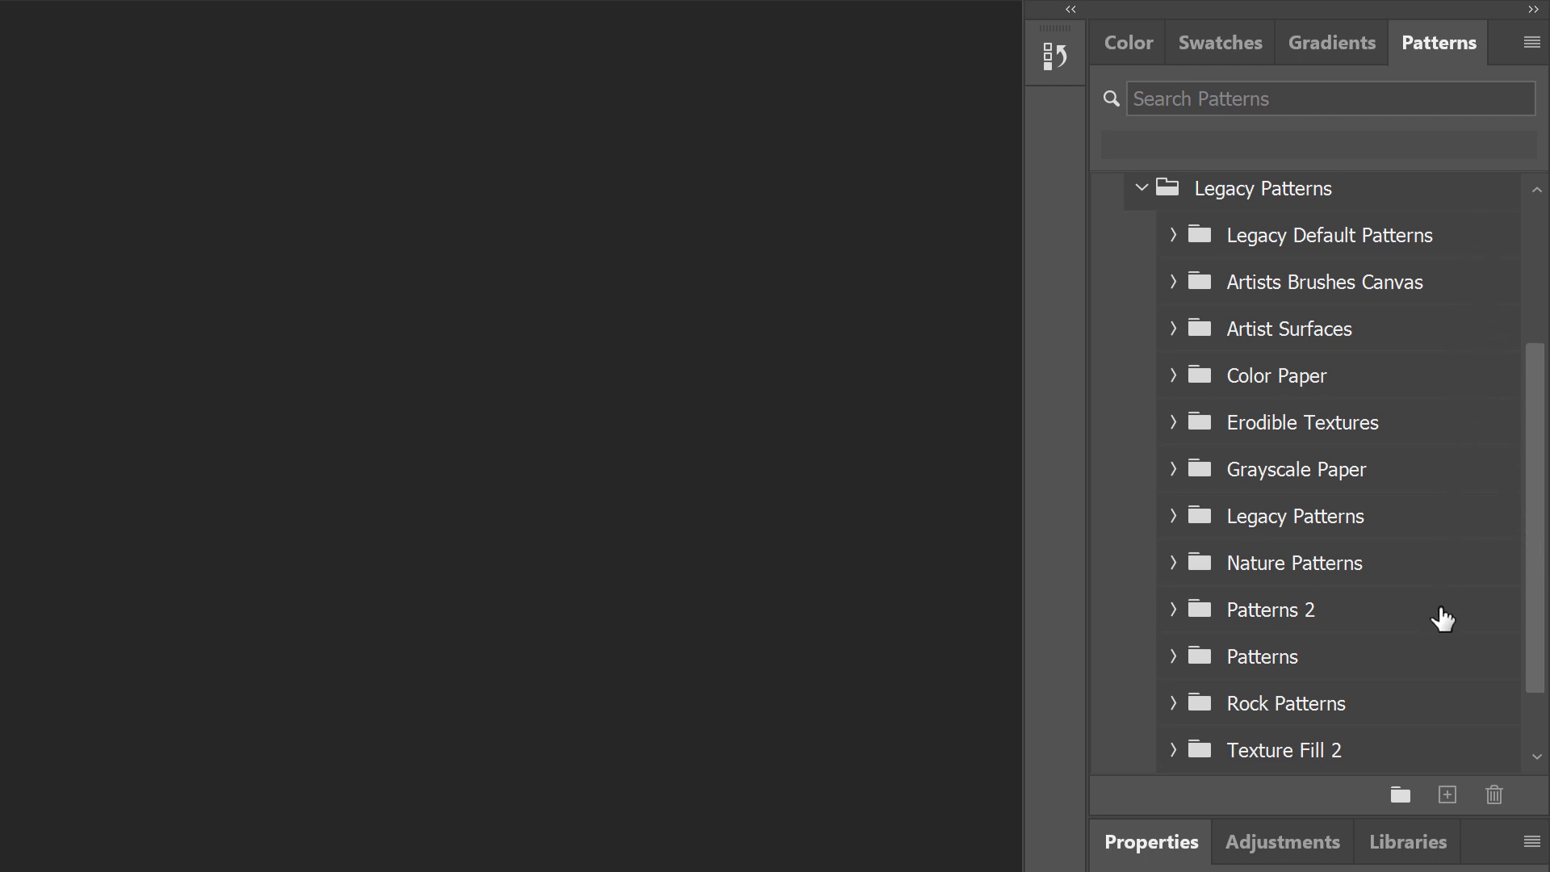
left_click(1173, 469)
left_click_drag(1536, 301, 1540, 720)
left_click(1173, 490, "ctrl")
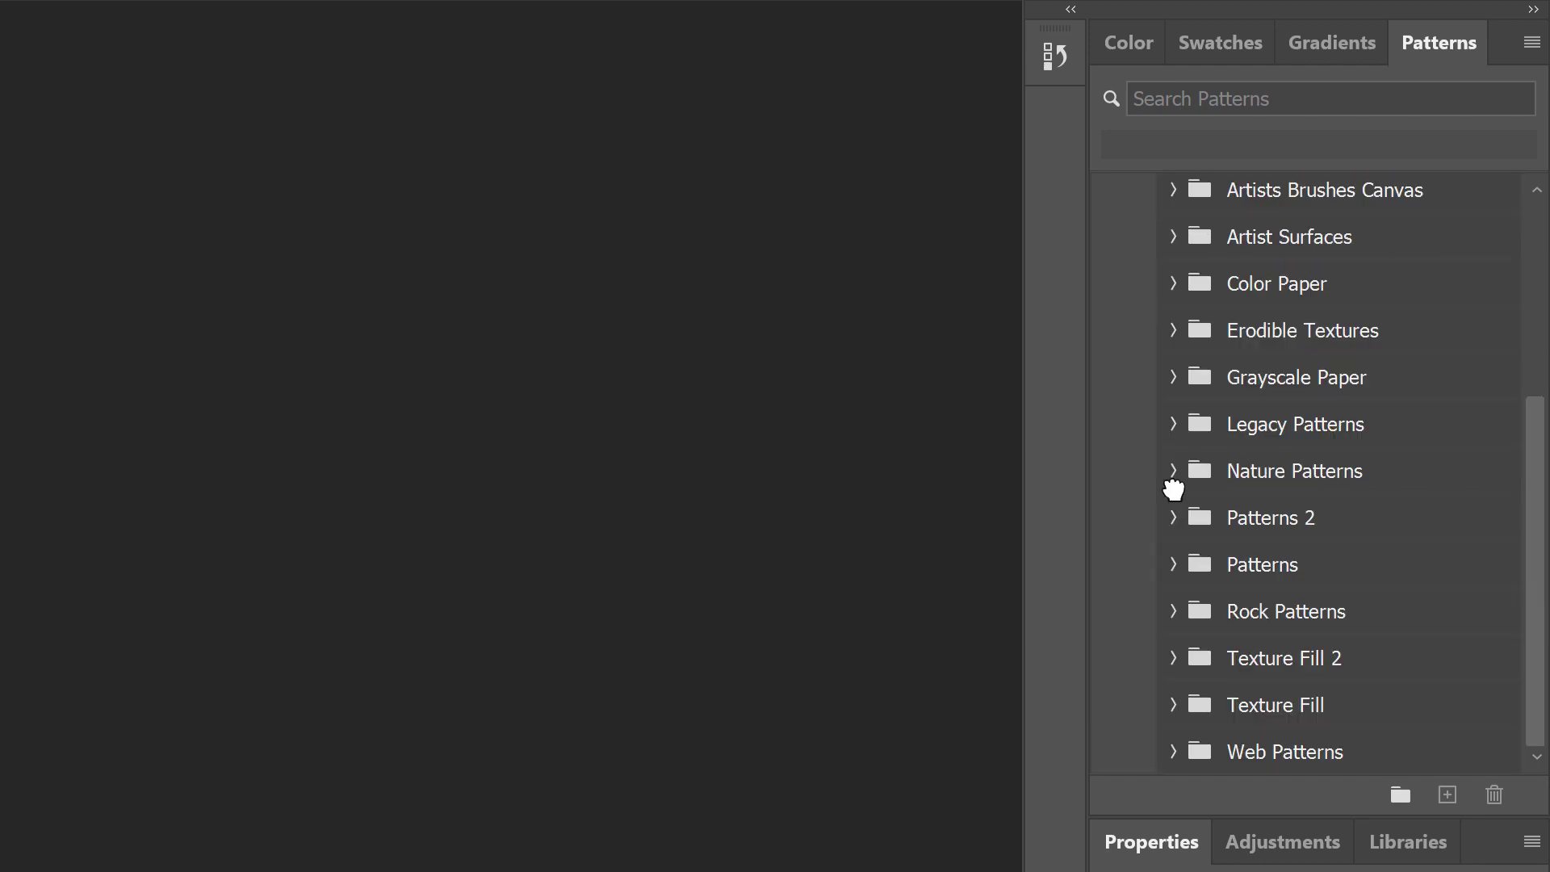
left_click_drag(1534, 501, 1533, 315)
left_click(1141, 423)
left_click(1110, 329)
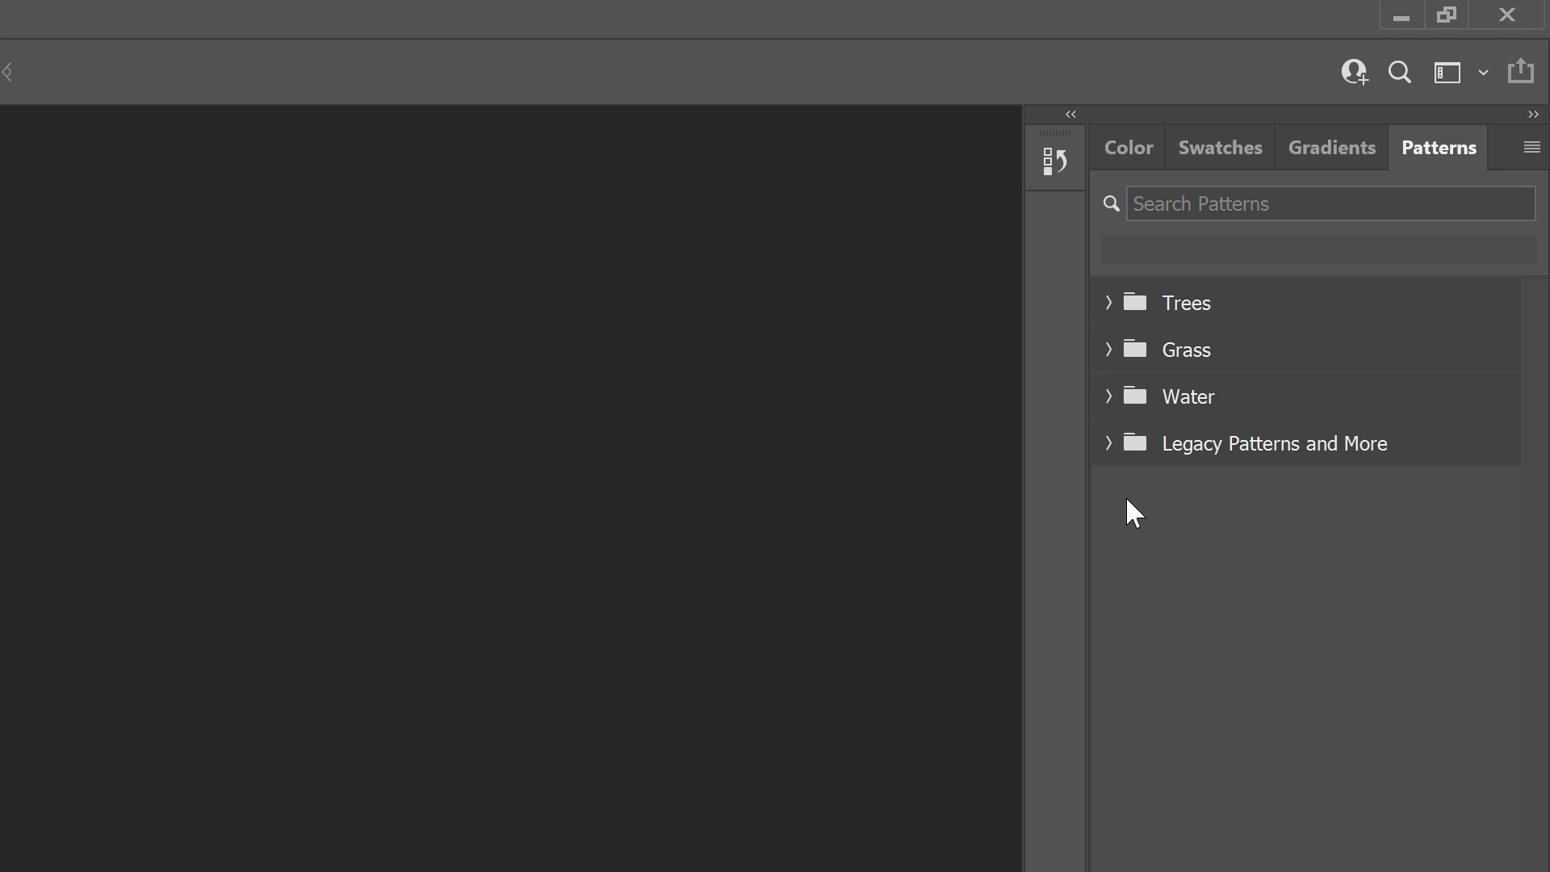
Bring up the Shapes panel and leave it expanded beside the Patterns panel.
left_click(737, 27)
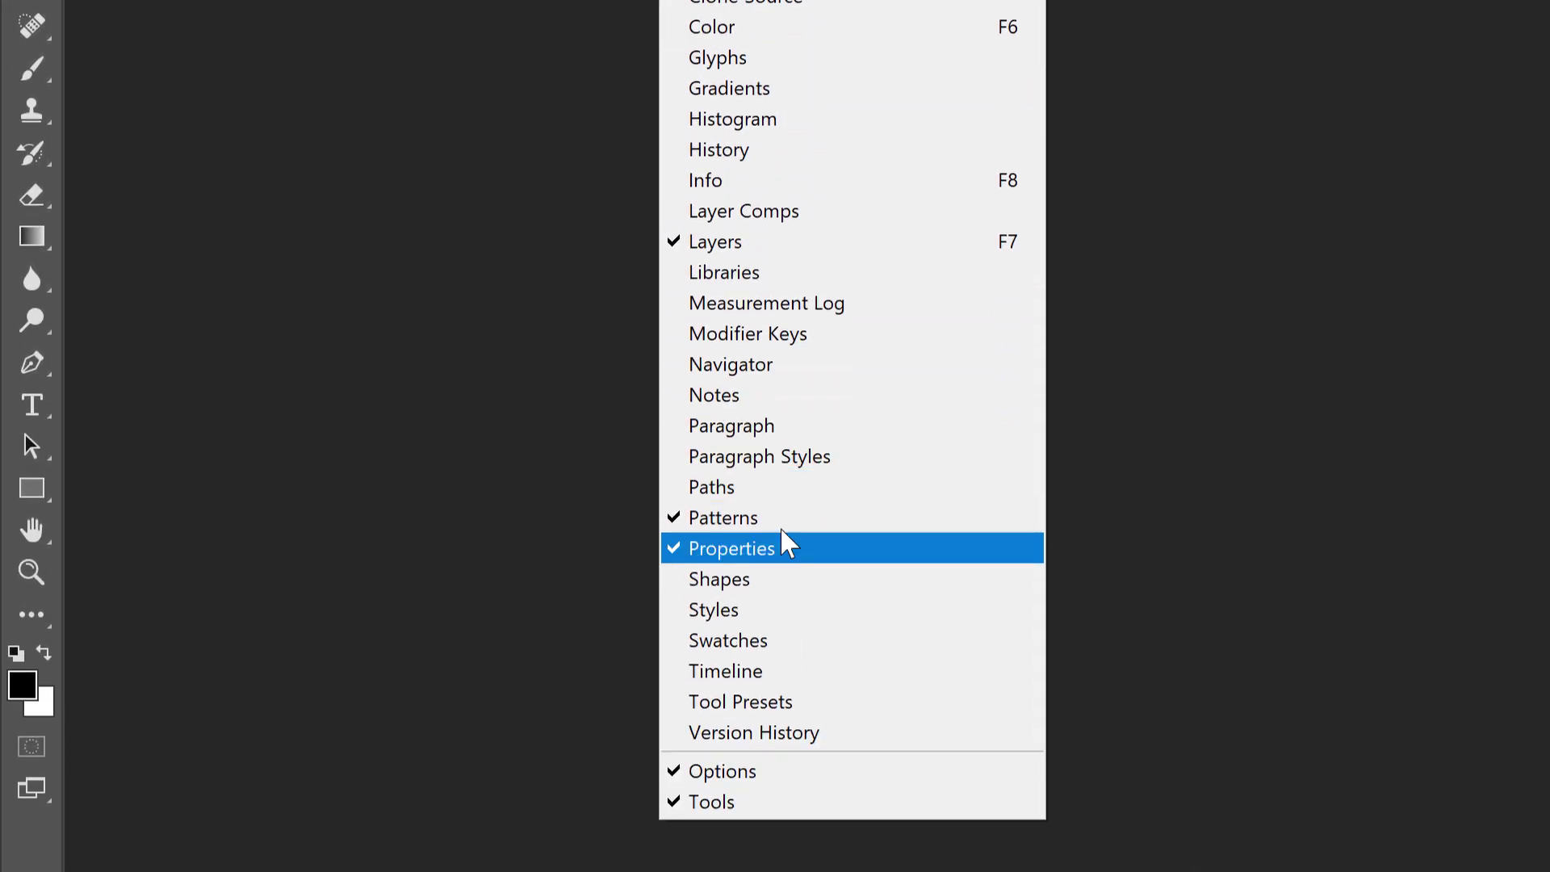
left_click(767, 510)
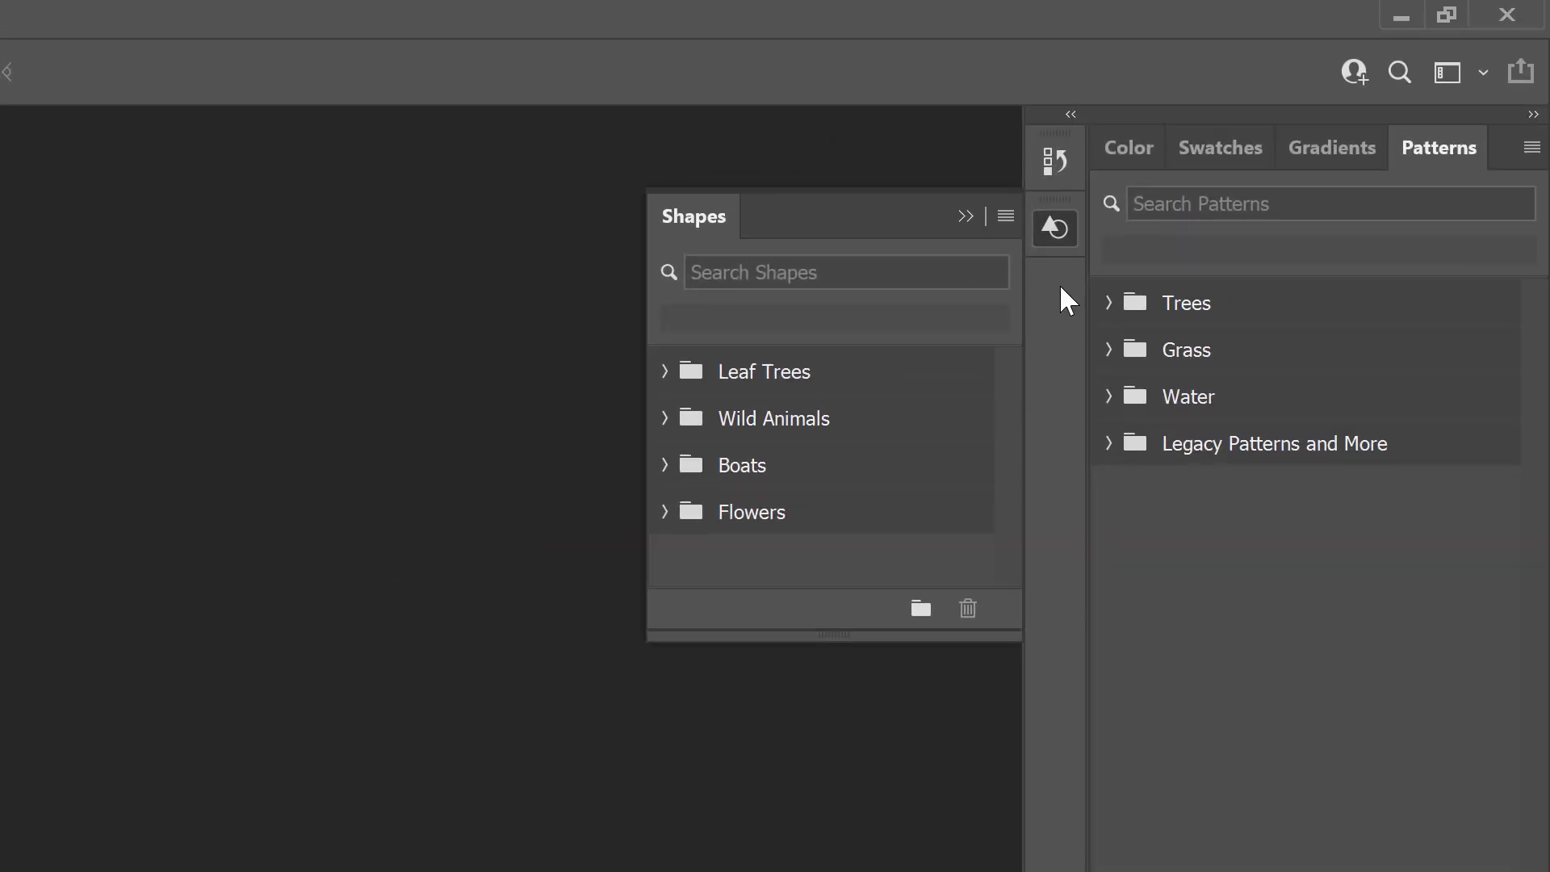
left_click(1063, 230)
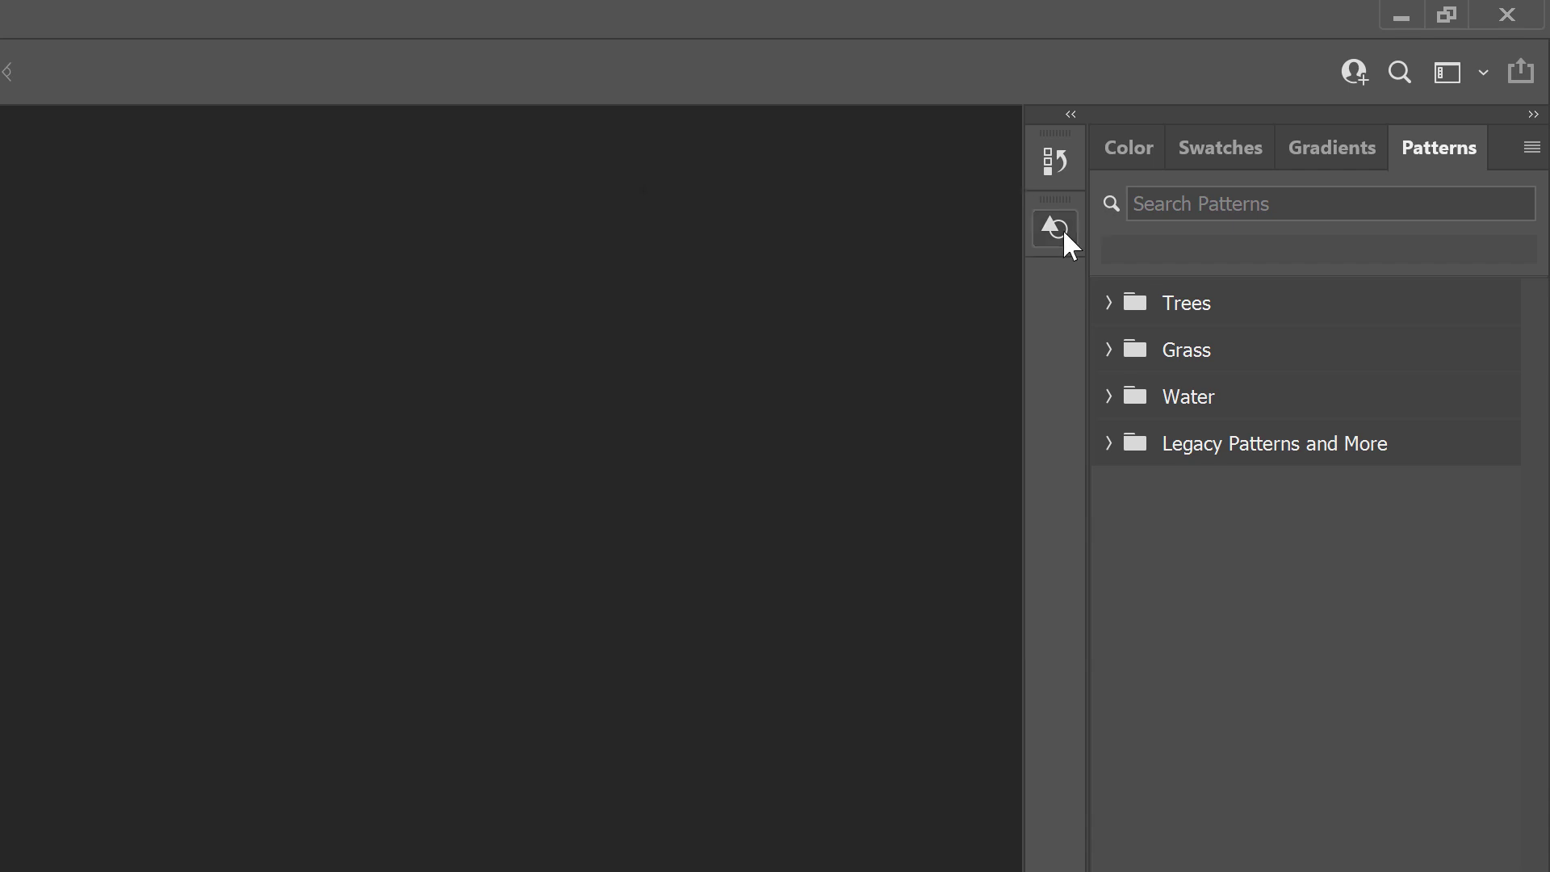
left_click(1062, 229)
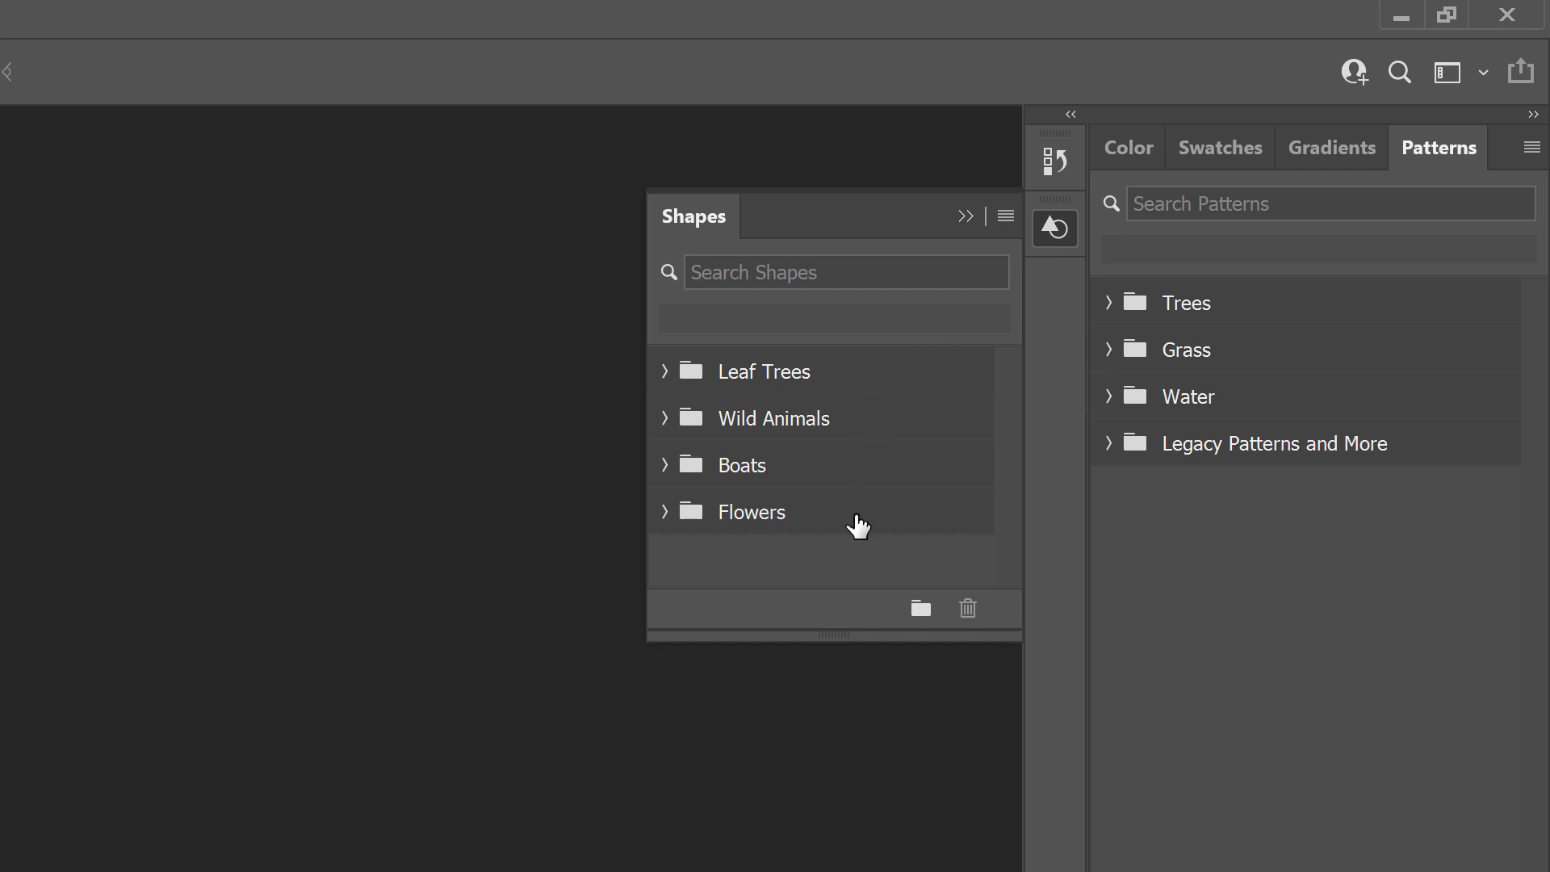
Expand the Leaf Trees shape group, choose Small Thumbnail as the shape display, and collapse the group.
left_click(664, 372)
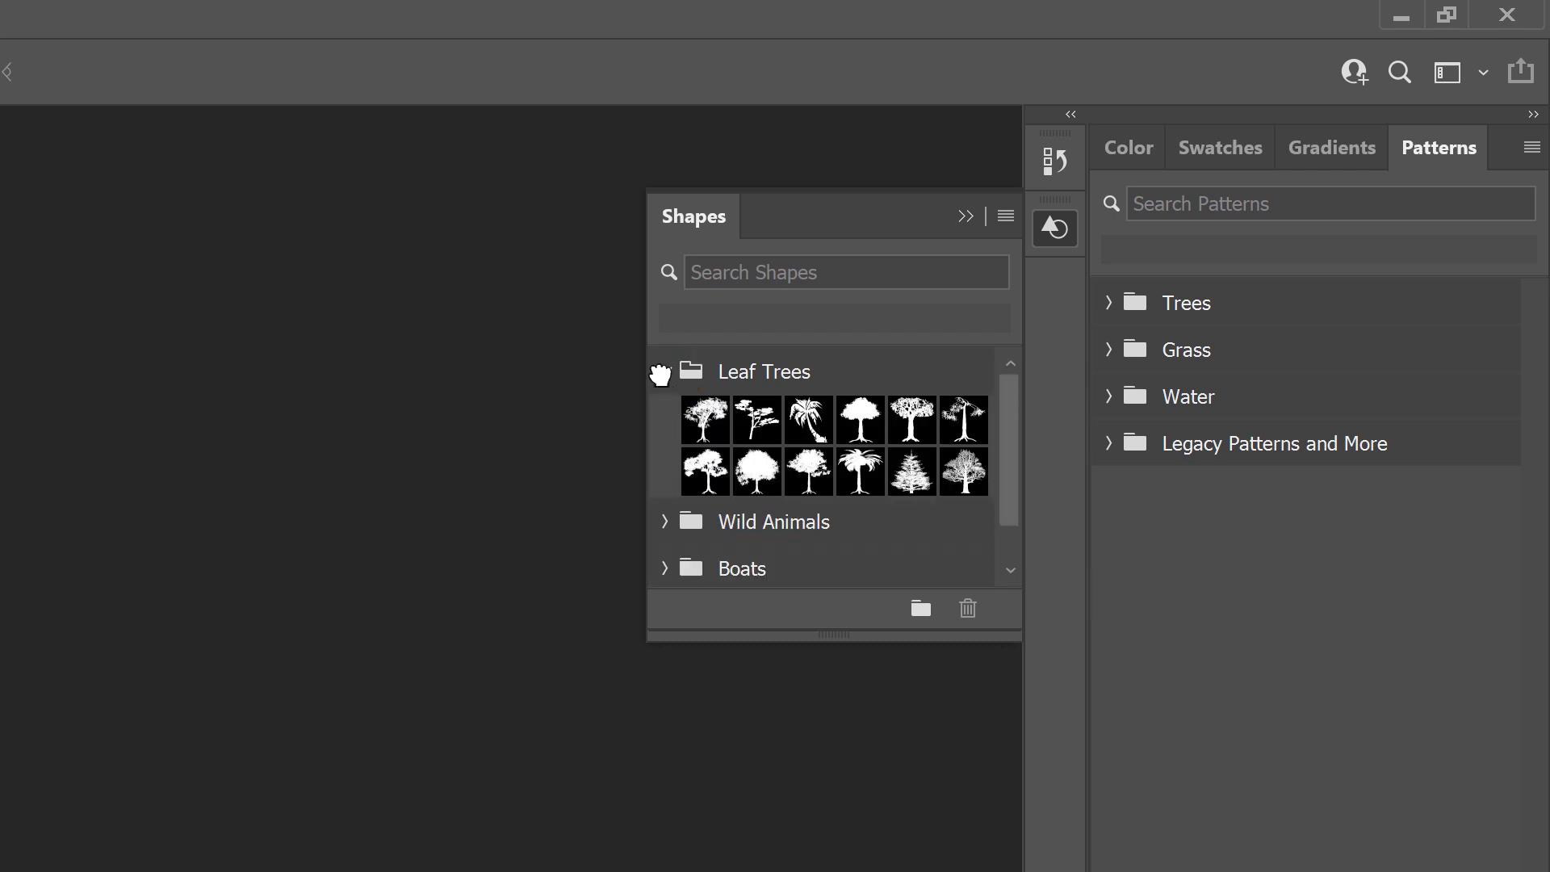
left_click(1005, 216)
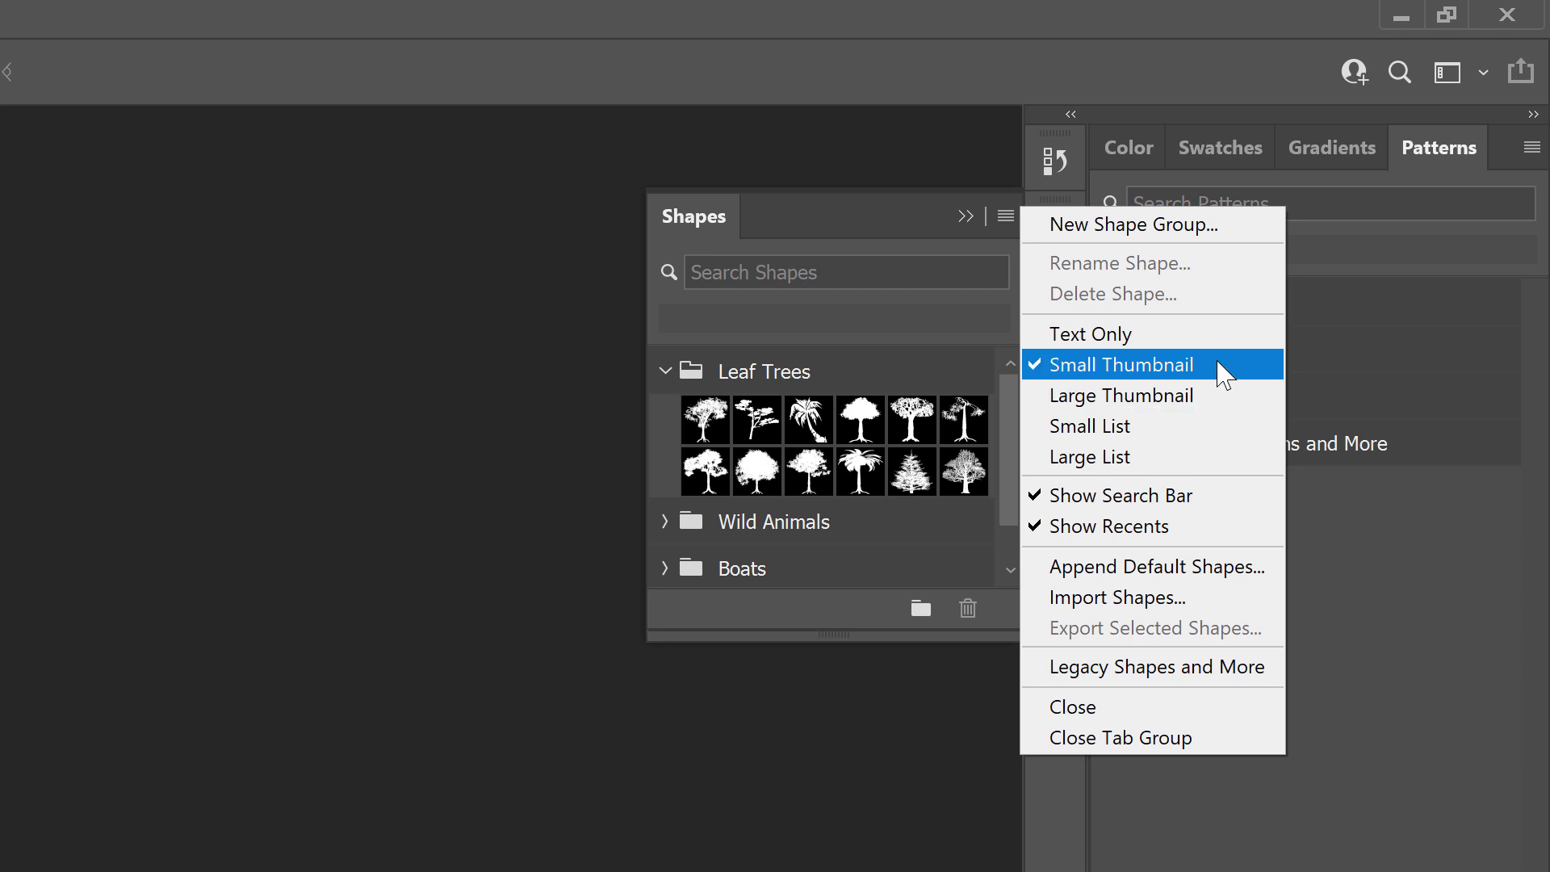
left_click(1218, 364)
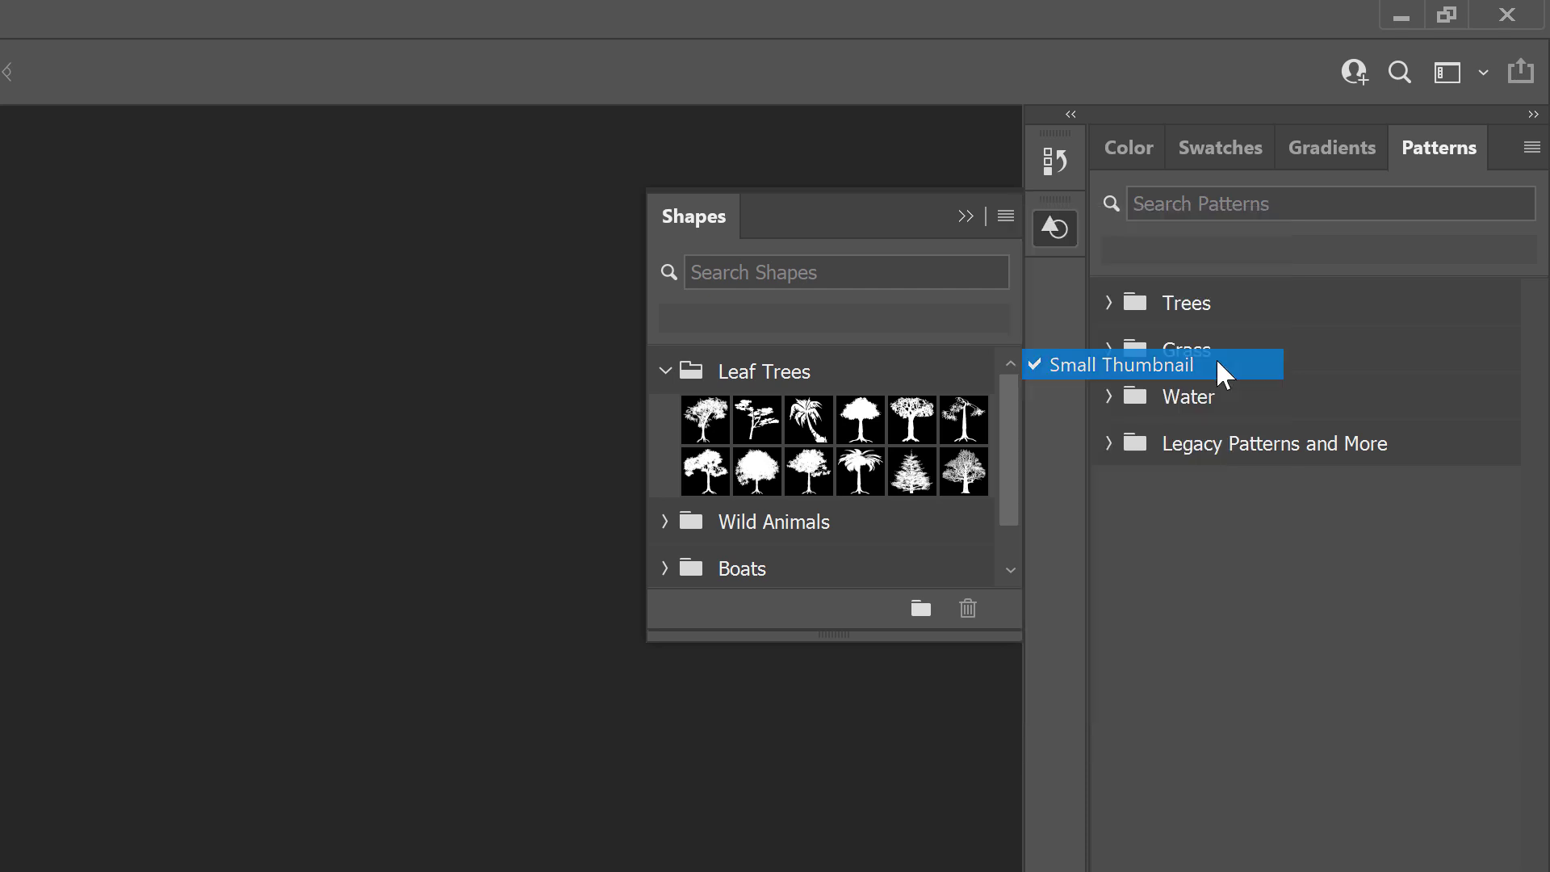
left_click(665, 371)
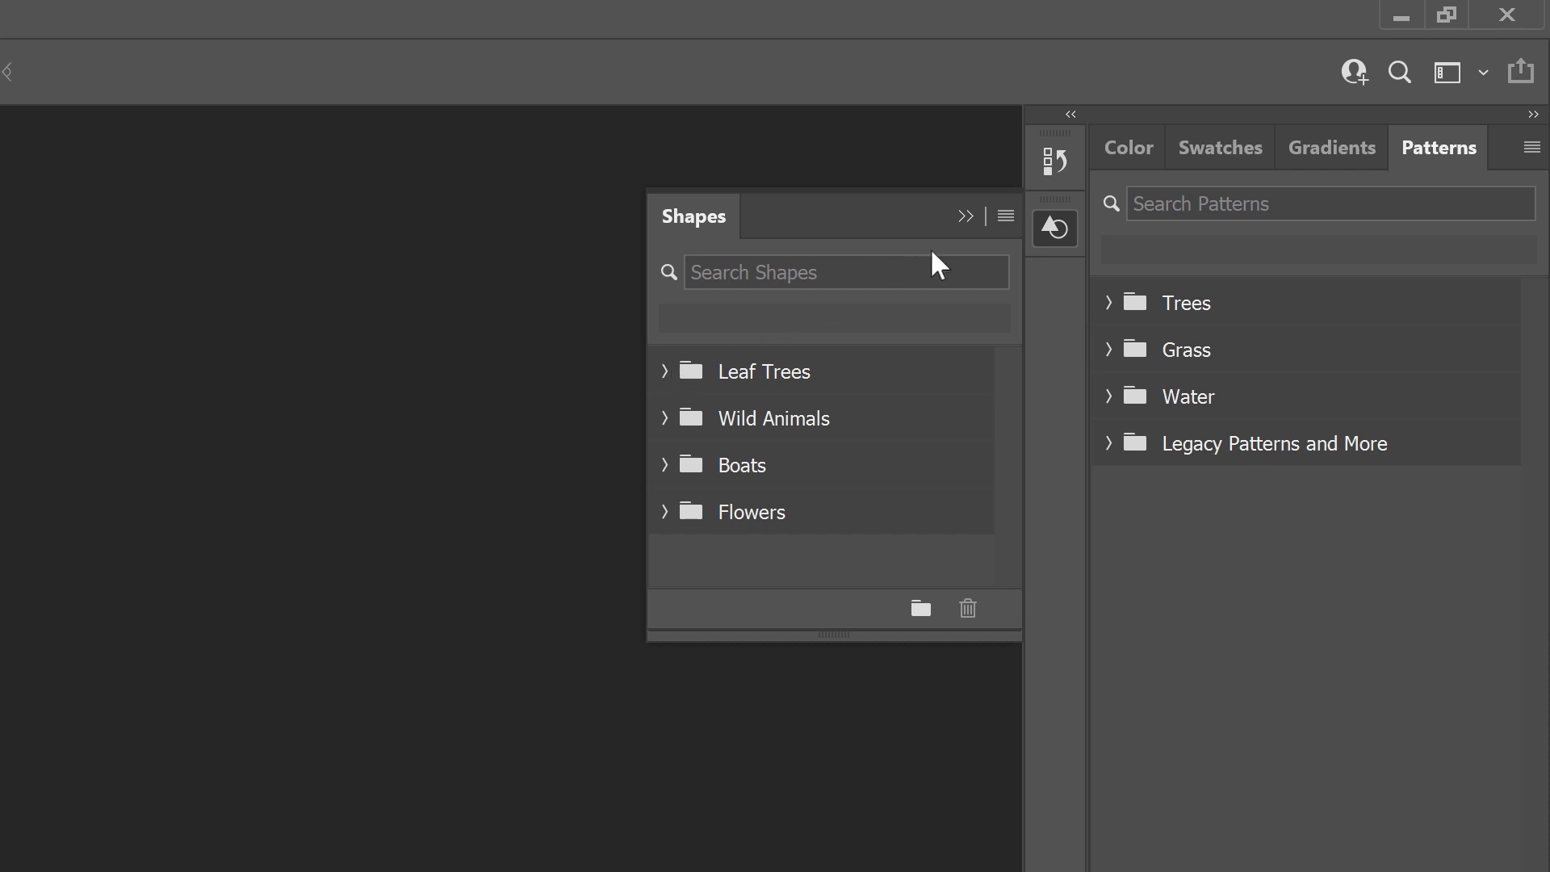
Load the Legacy Shapes and More set into the shape presets and make the Shapes panel taller.
left_click(1006, 217)
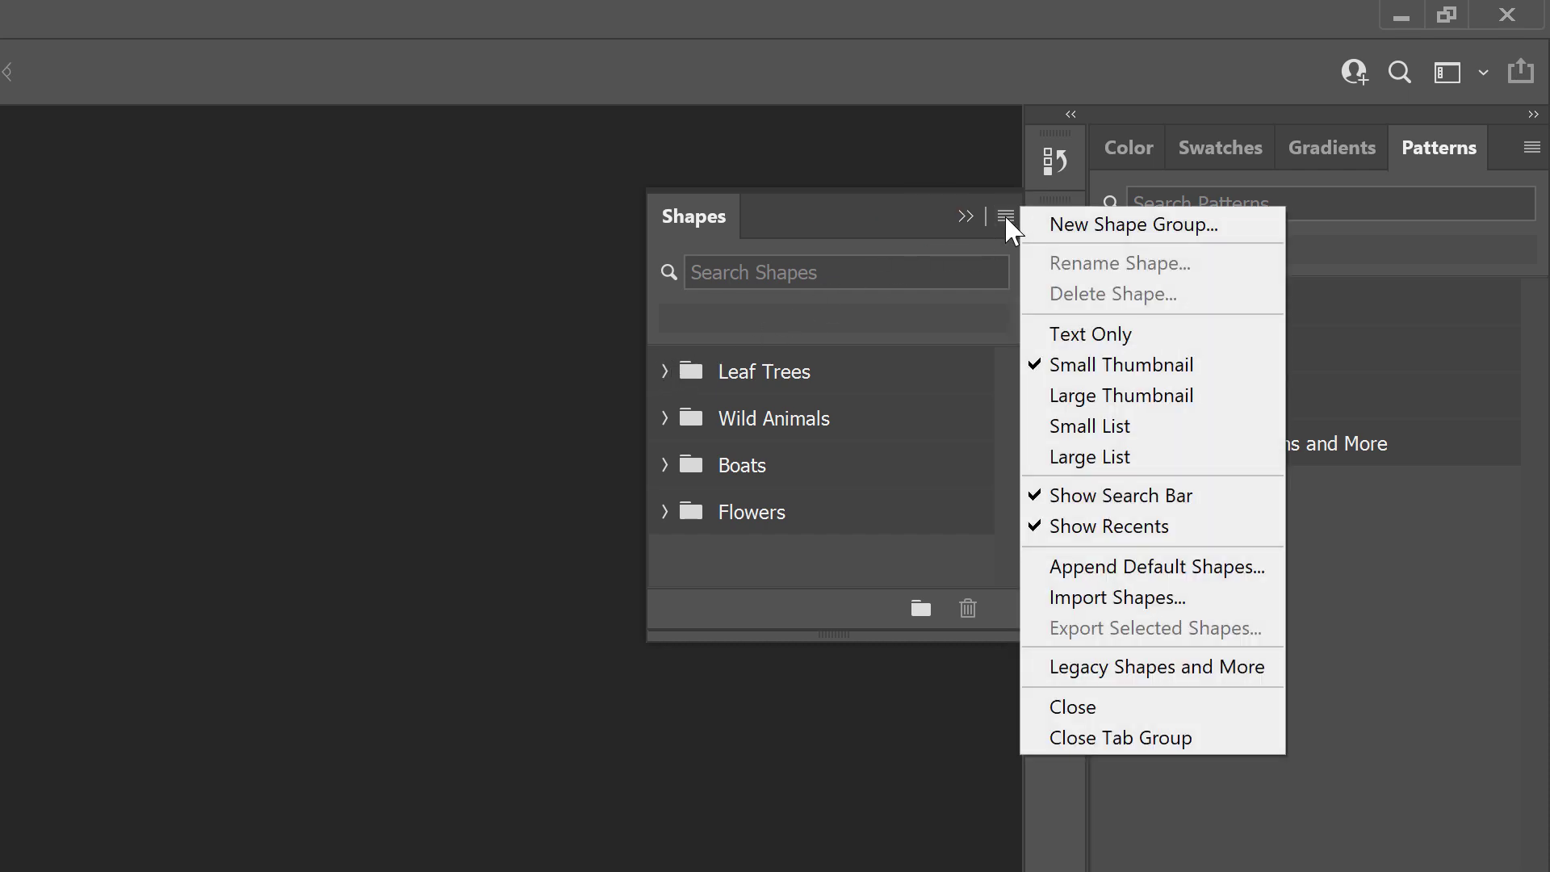
left_click(1181, 685)
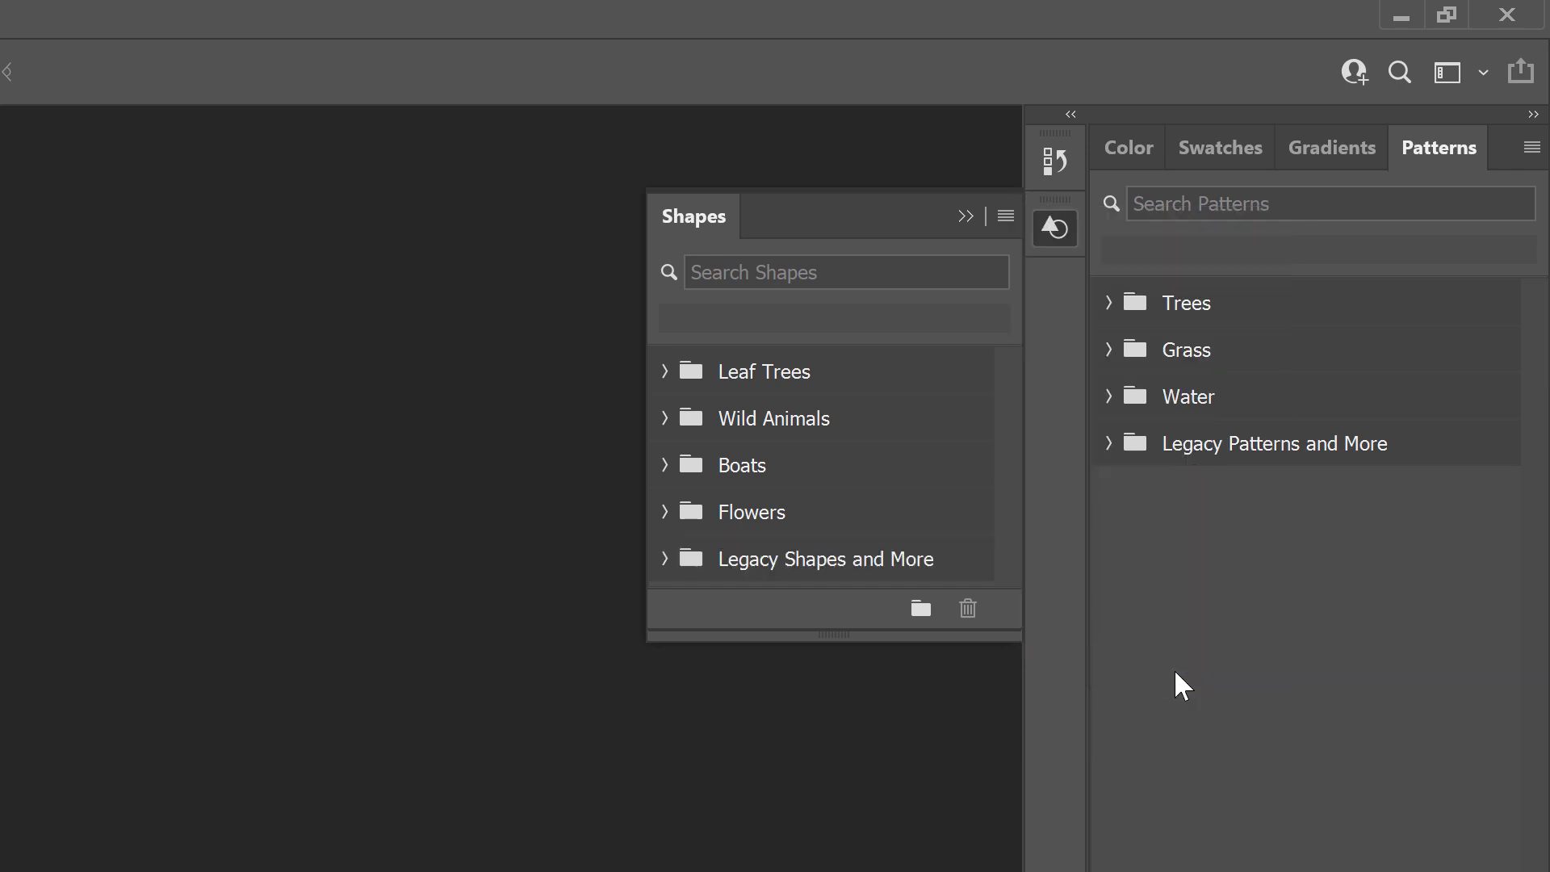
left_click_drag(834, 638, 837, 871)
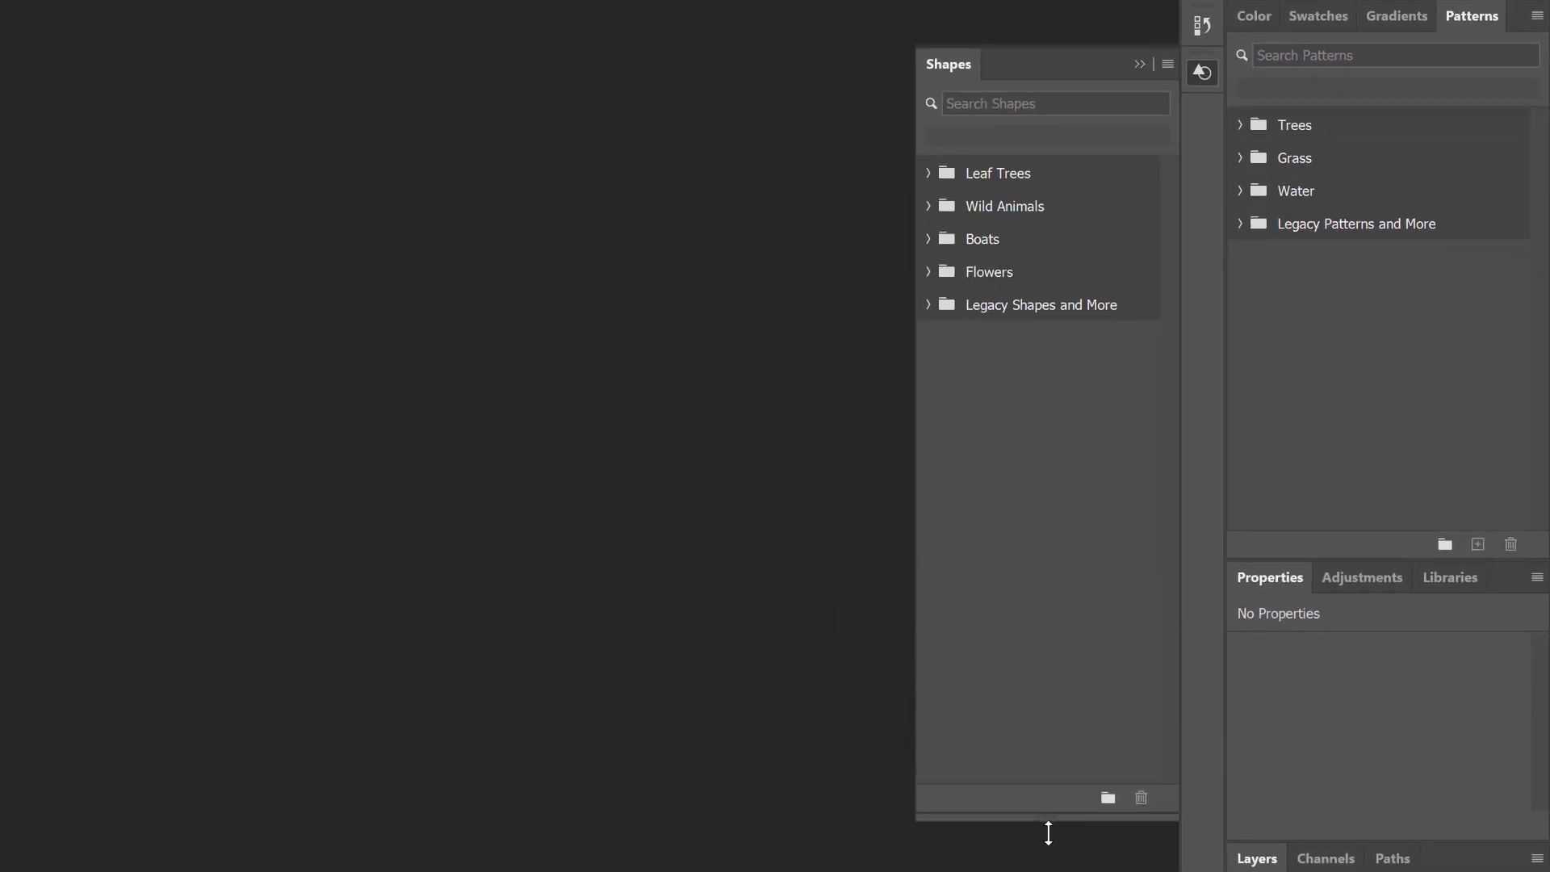
left_click_drag(1049, 833, 1049, 845)
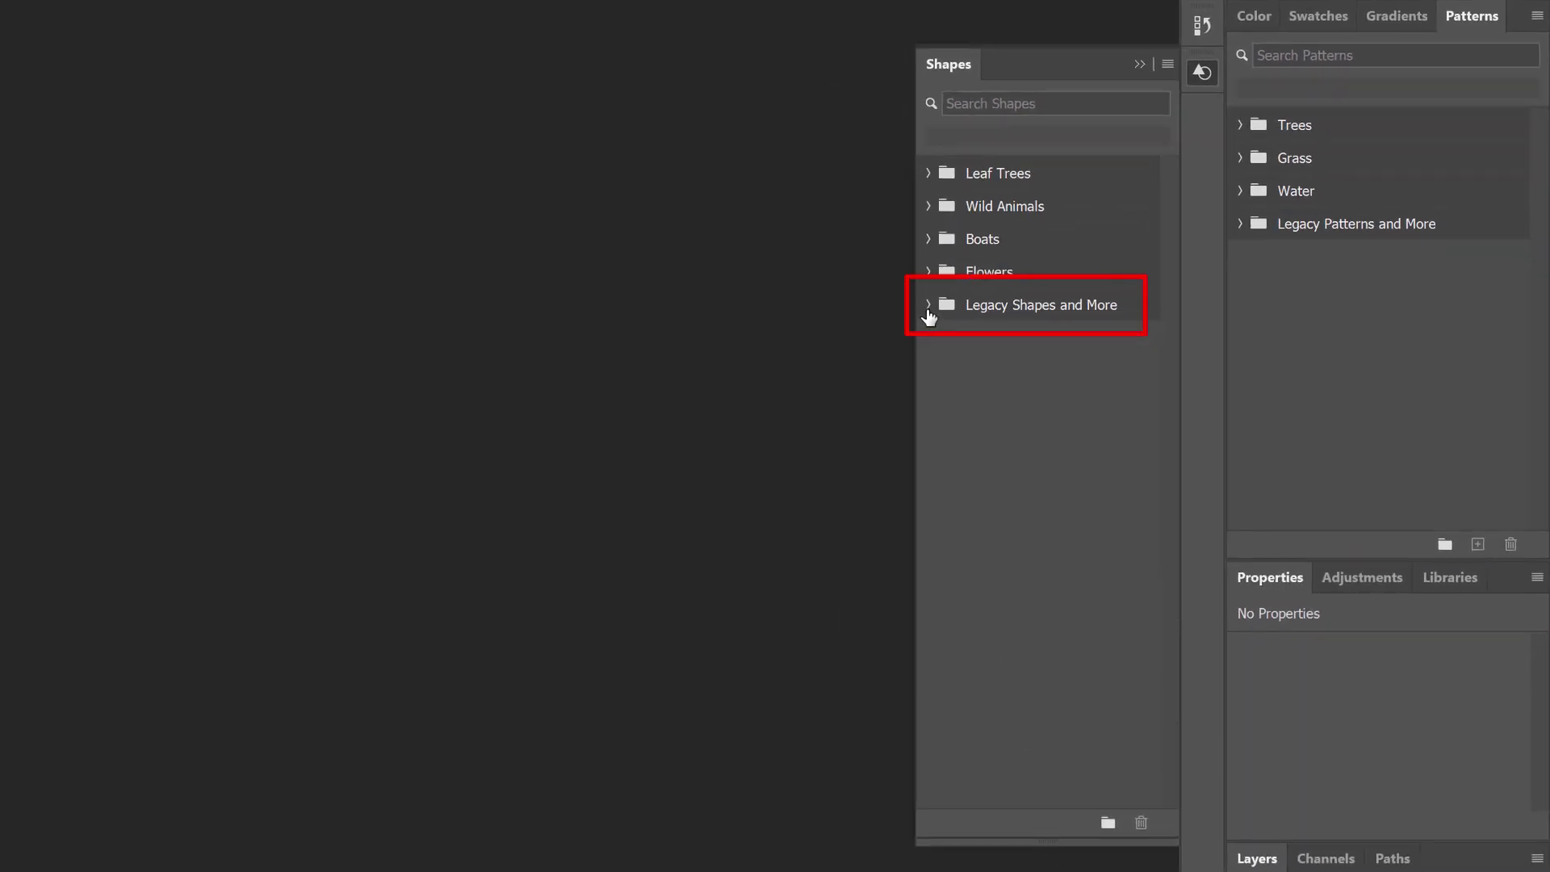
Expand Legacy Shapes and More and its 2019 Shapes group to look through the shape subgroups.
left_click(928, 307)
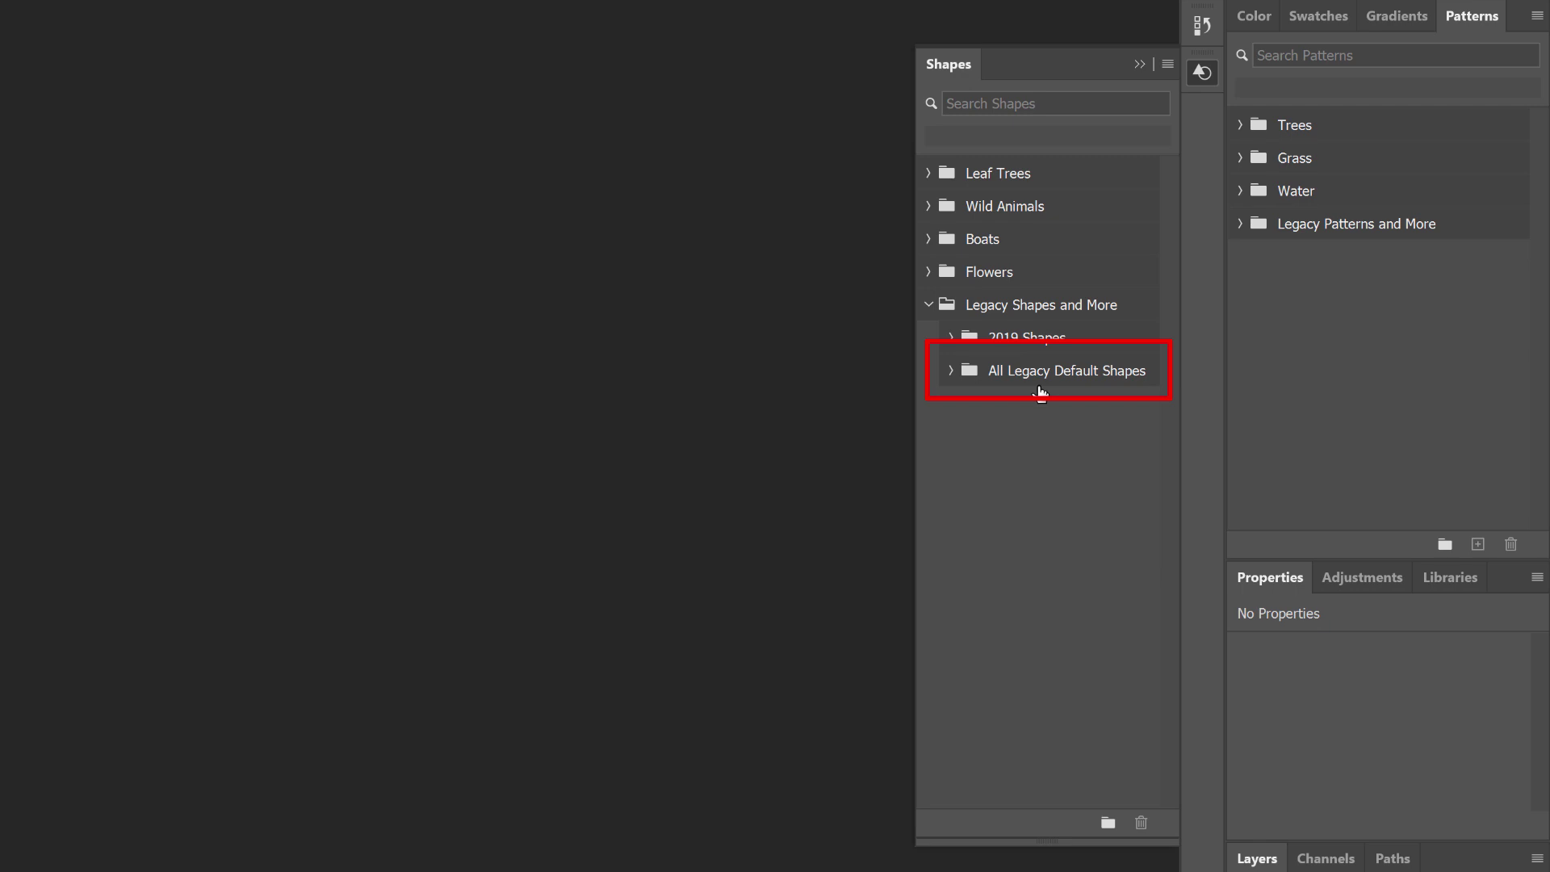
left_click(951, 339)
left_click_drag(1166, 356, 1187, 529)
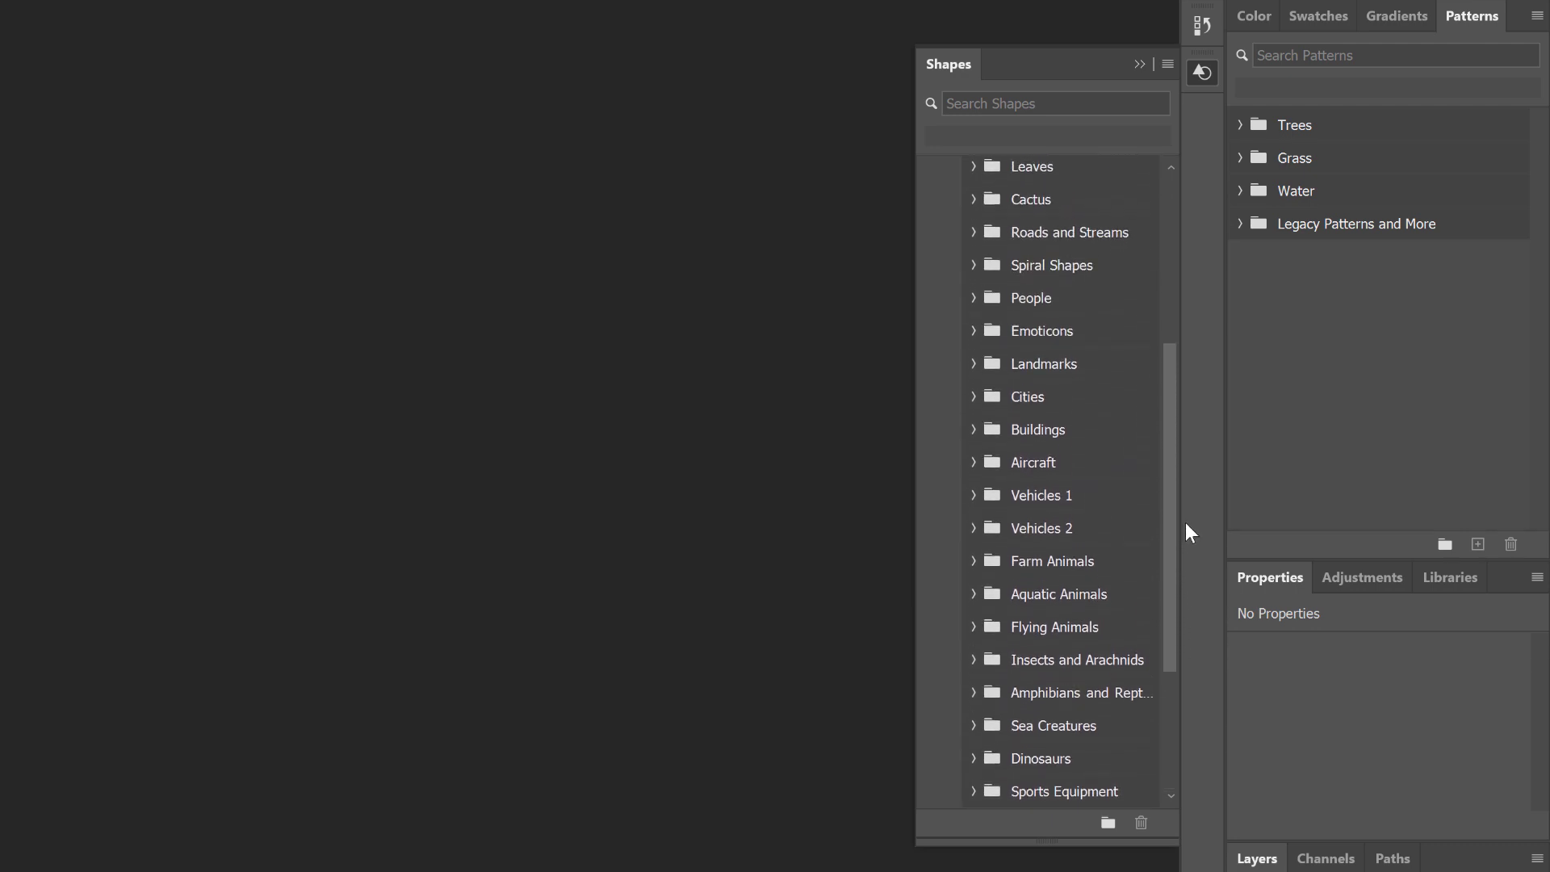
Examine the Spiral Shapes, People and Farm Animals subgroups of 2019 Shapes, collapsing each one after viewing.
left_click(974, 270)
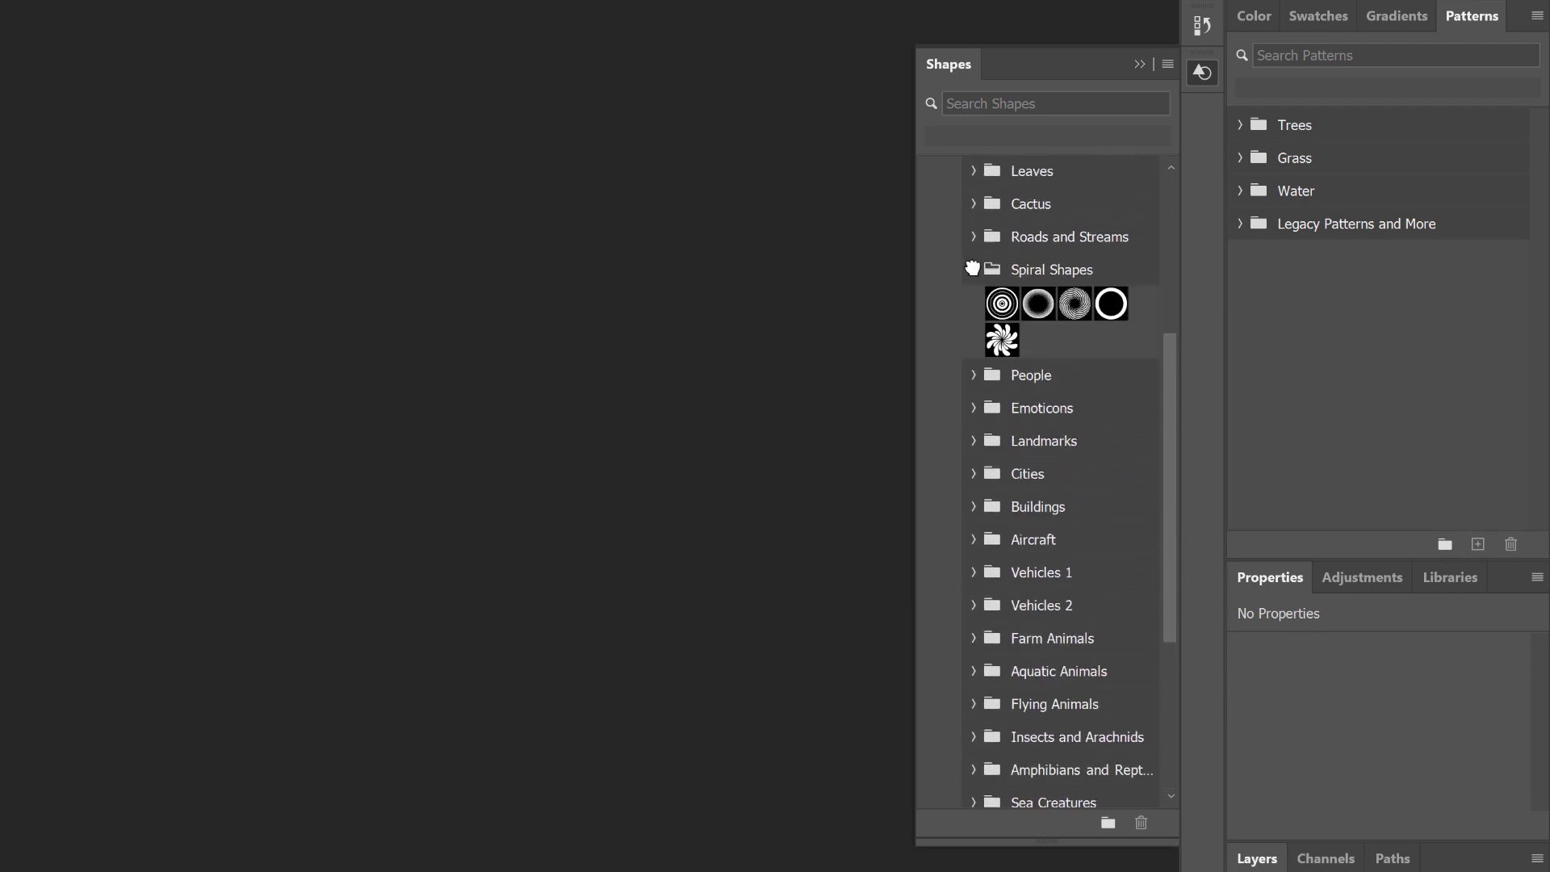
left_click(973, 269)
left_click(973, 303)
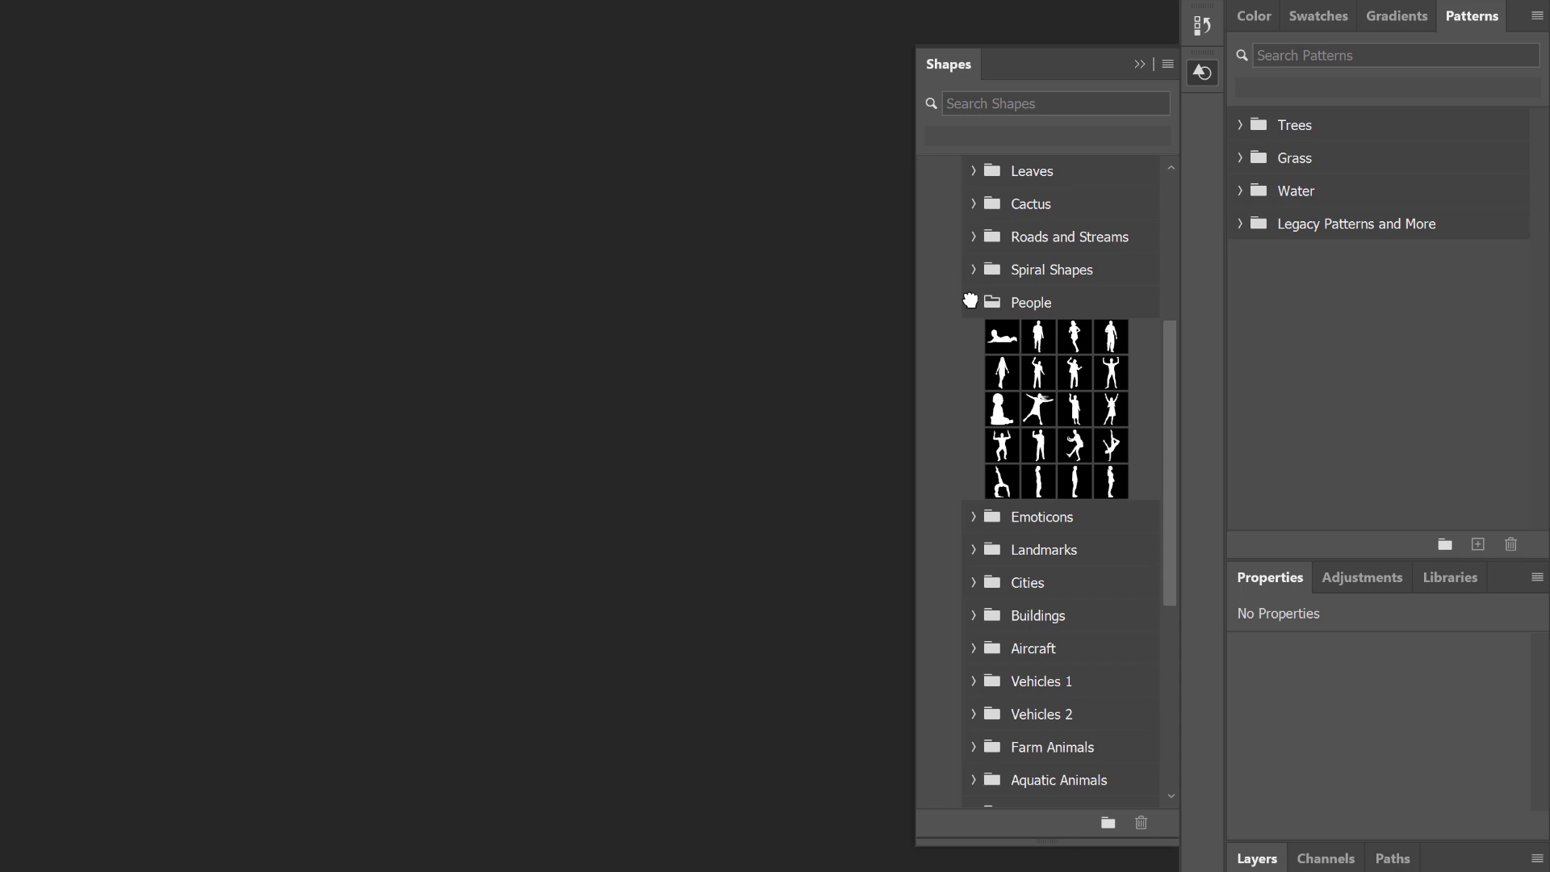
left_click(972, 302)
left_click(973, 565)
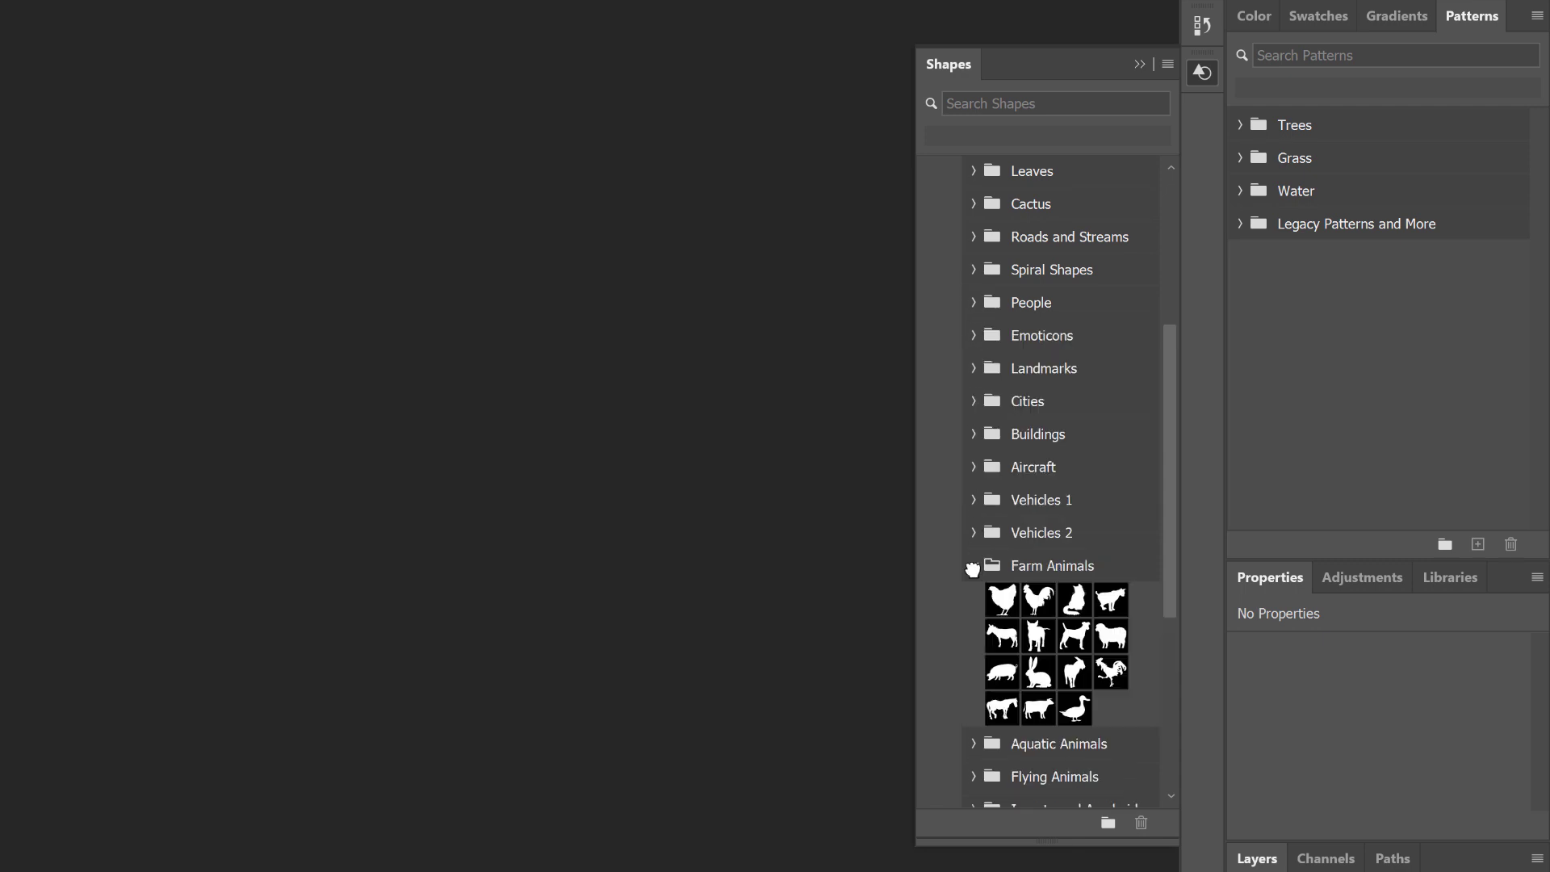
left_click(972, 565)
Examine the Dinosaurs and Electronic Games subgroups further down in 2019 Shapes, collapsing each one after viewing.
scroll(1160, 676, "down", 5)
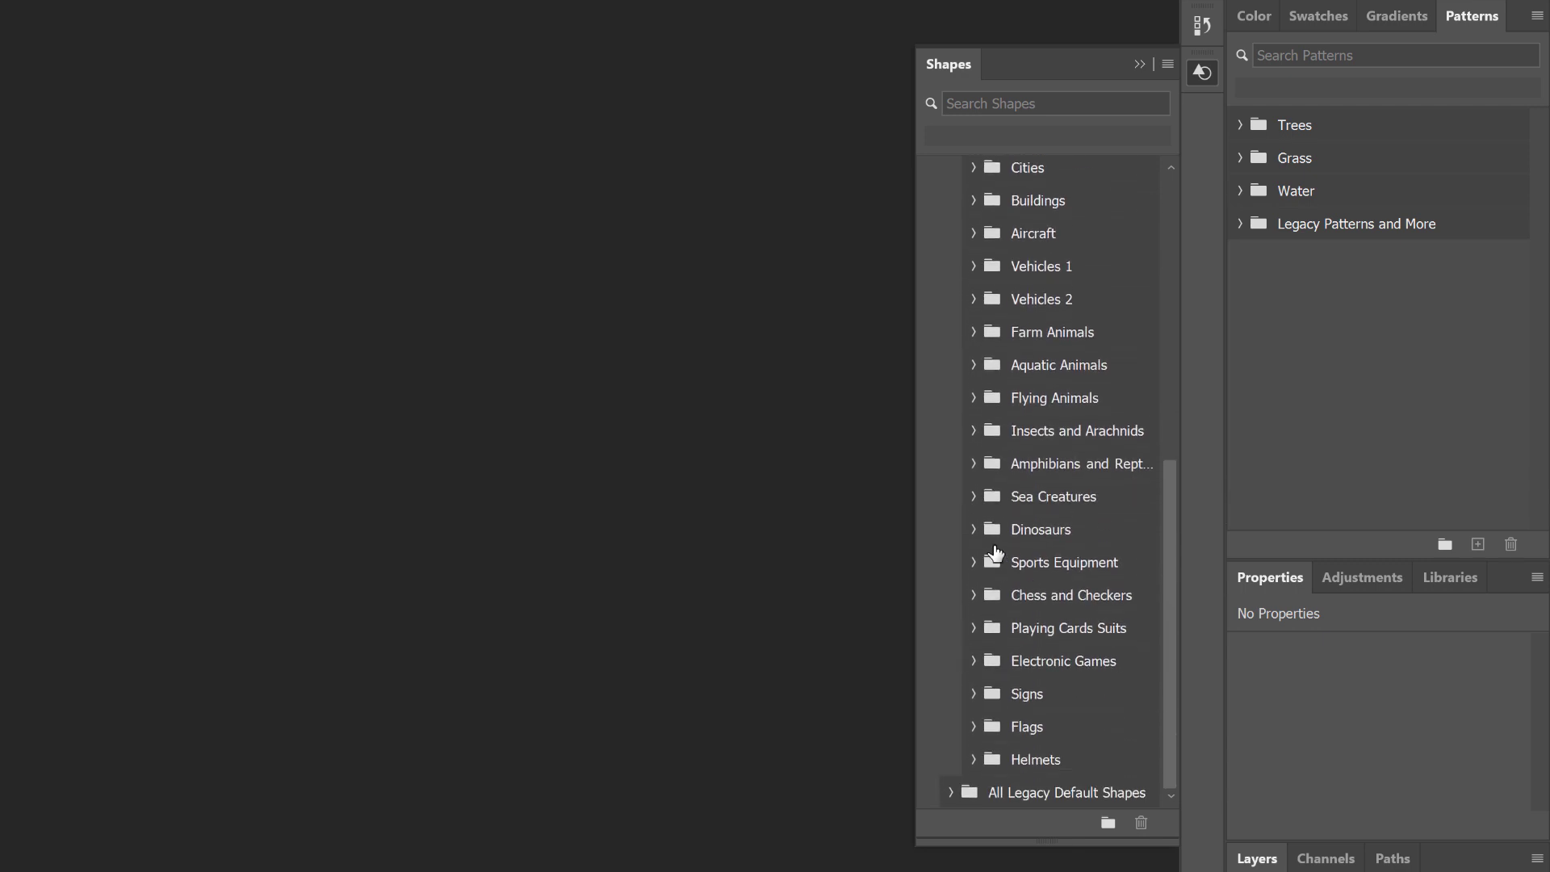
left_click(972, 529)
left_click(973, 529)
left_click(973, 661)
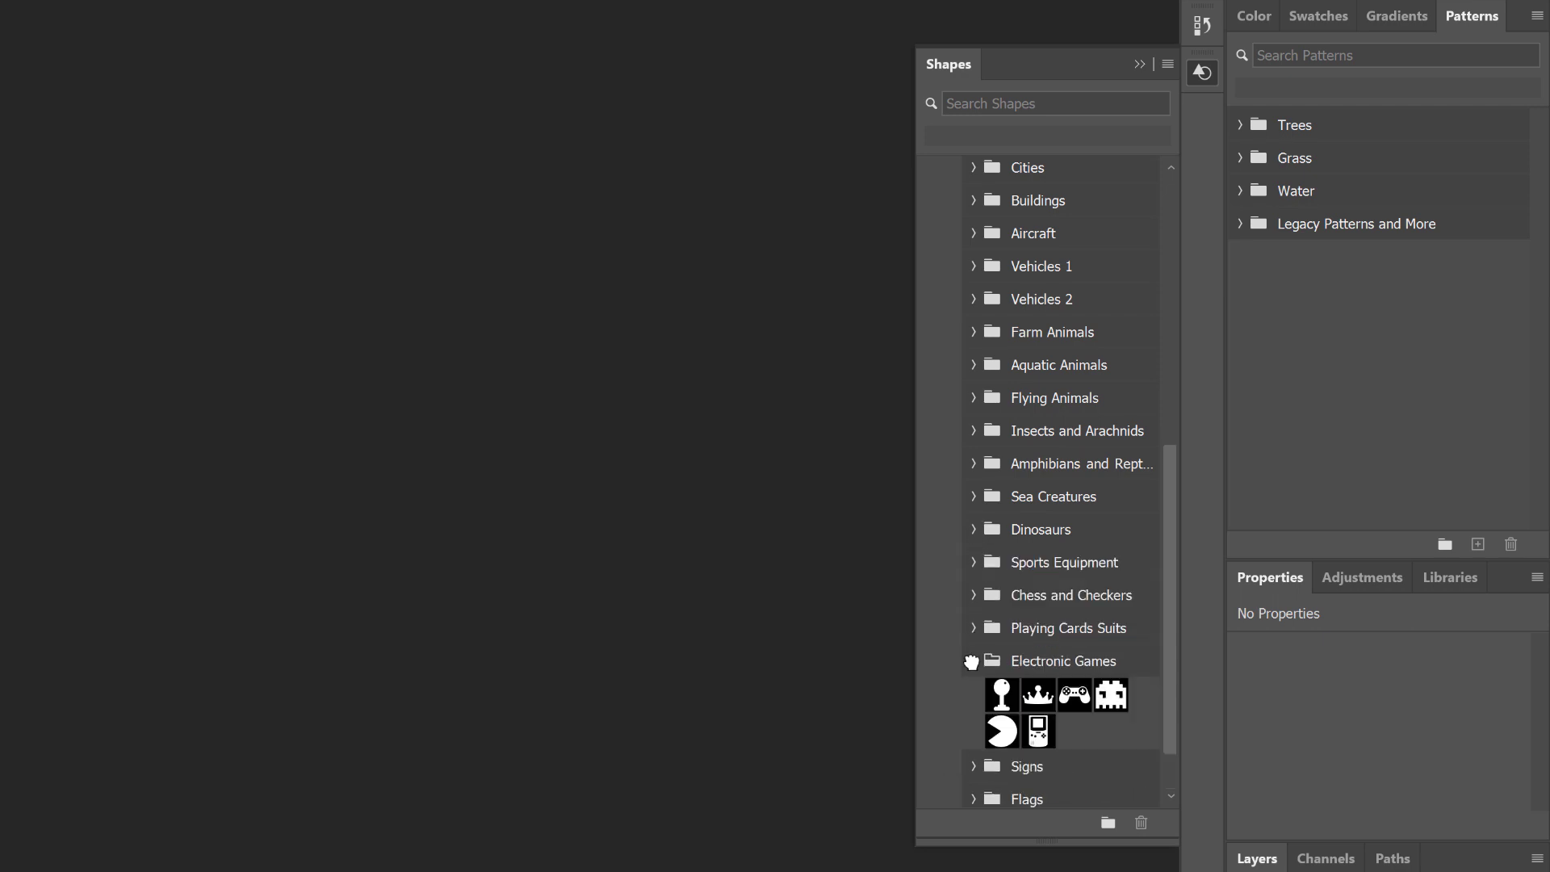
left_click(973, 662)
Collapse the 2019 Shapes group and expand All Legacy Default Shapes.
scroll(1169, 587, "up", 2)
left_click_drag(1173, 589, 1179, 364)
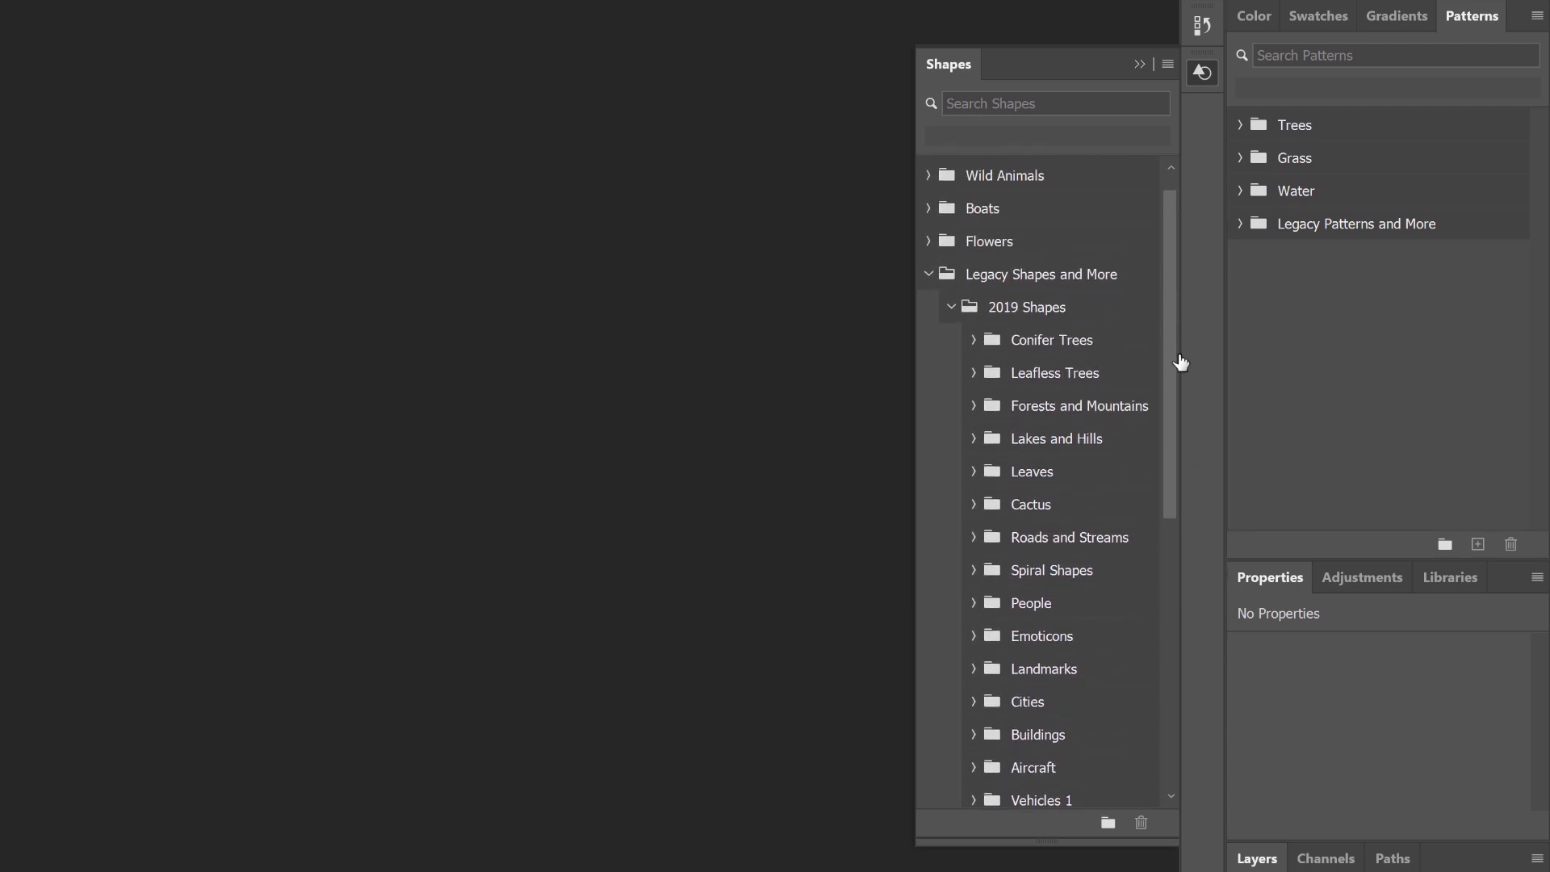
left_click(952, 310)
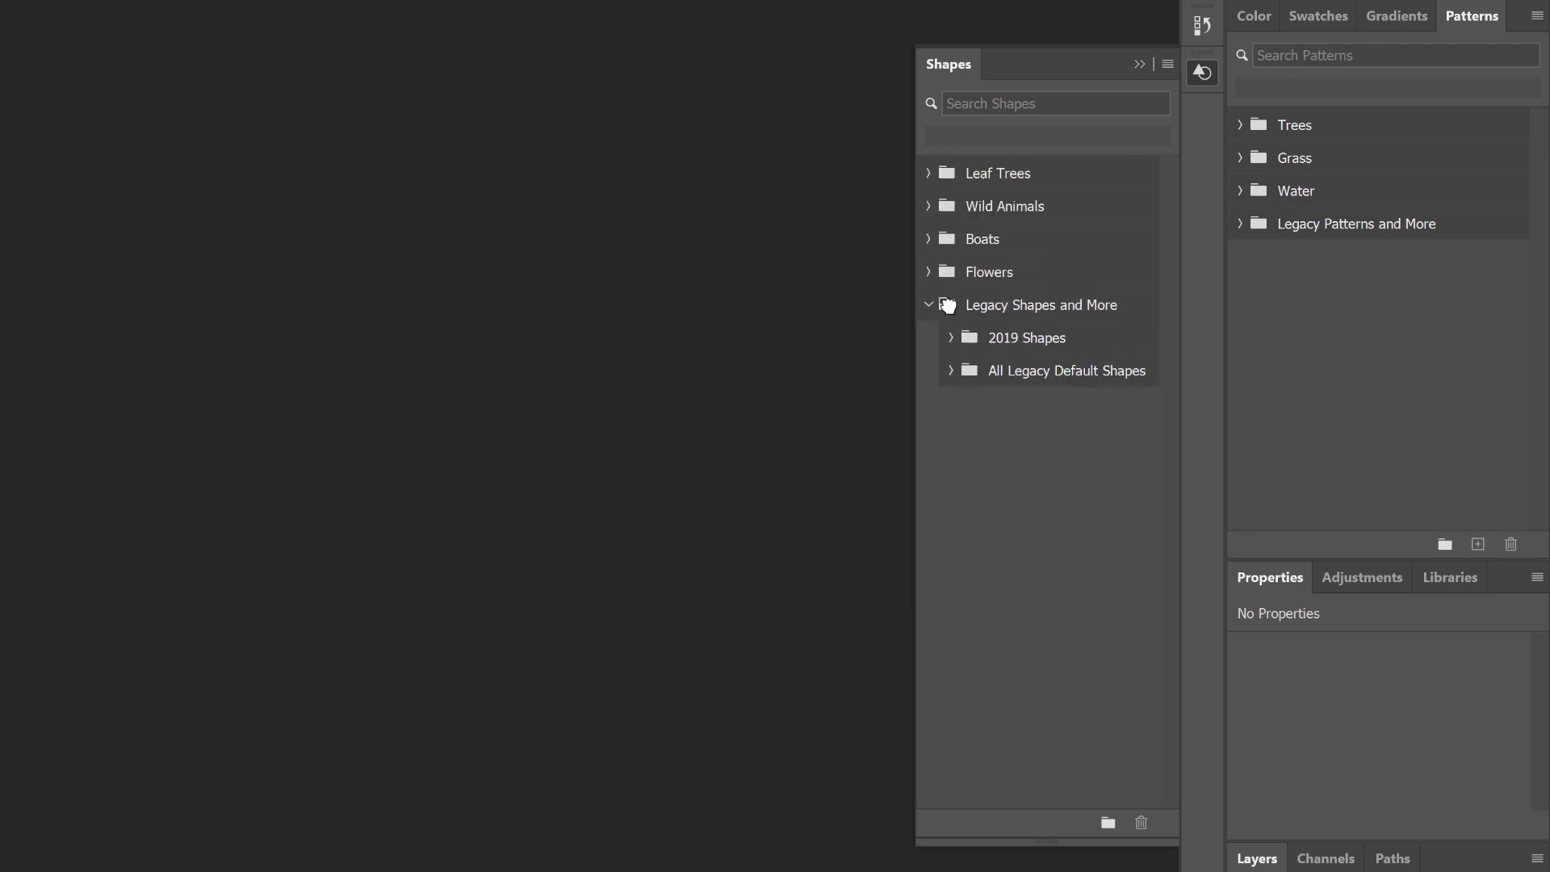
left_click(952, 373)
Look through the All Legacy Default Shapes subgroups, viewing the shapes in Legacy Default Shapes and collapsing it again.
left_click_drag(1168, 396, 1174, 546)
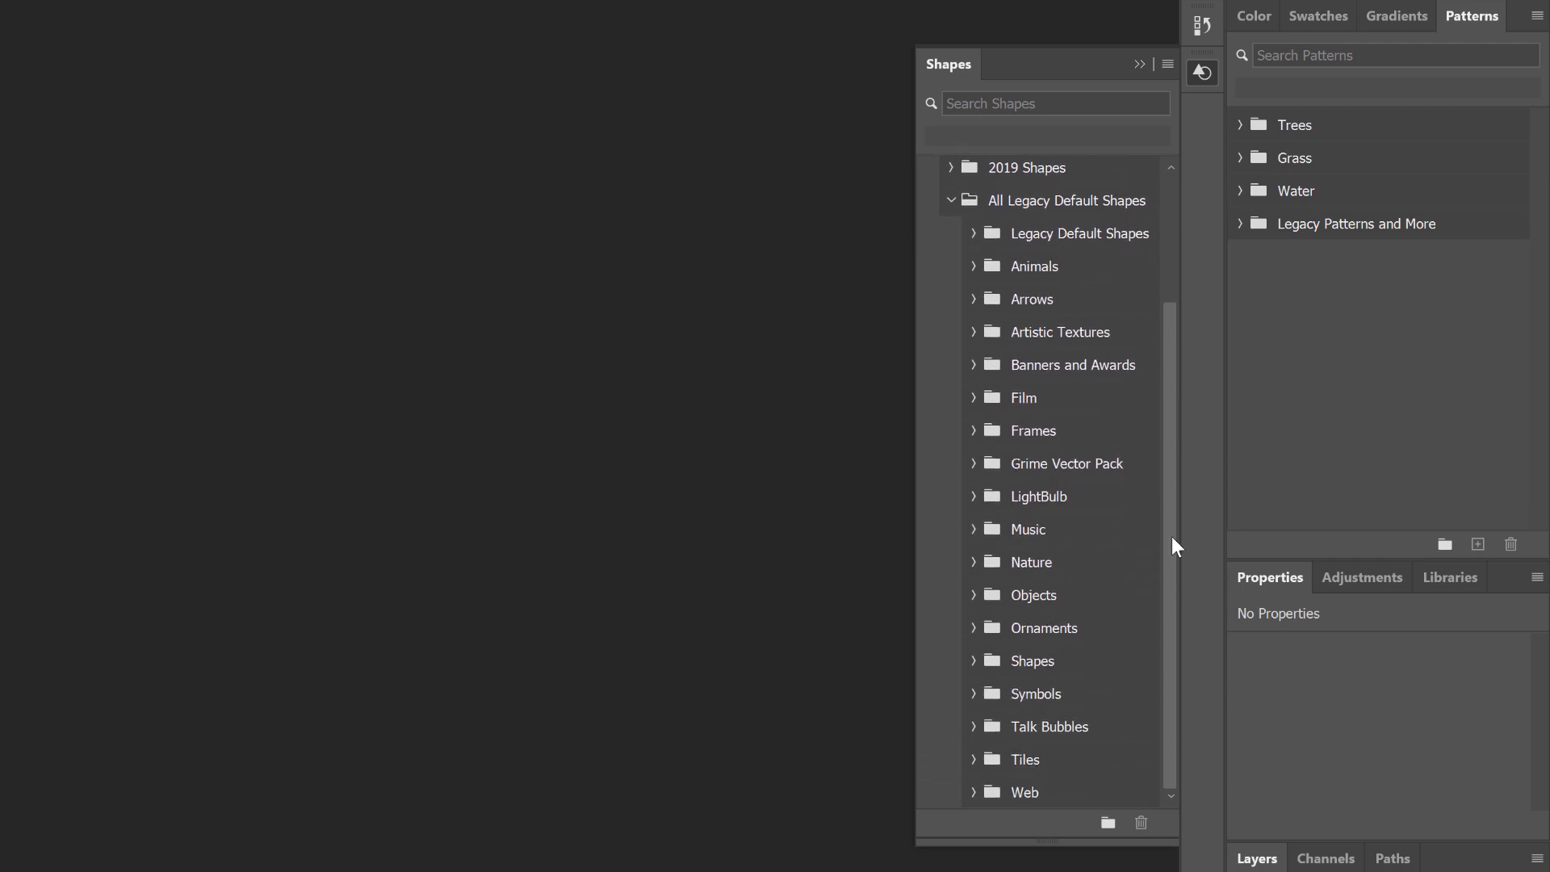
left_click(973, 234)
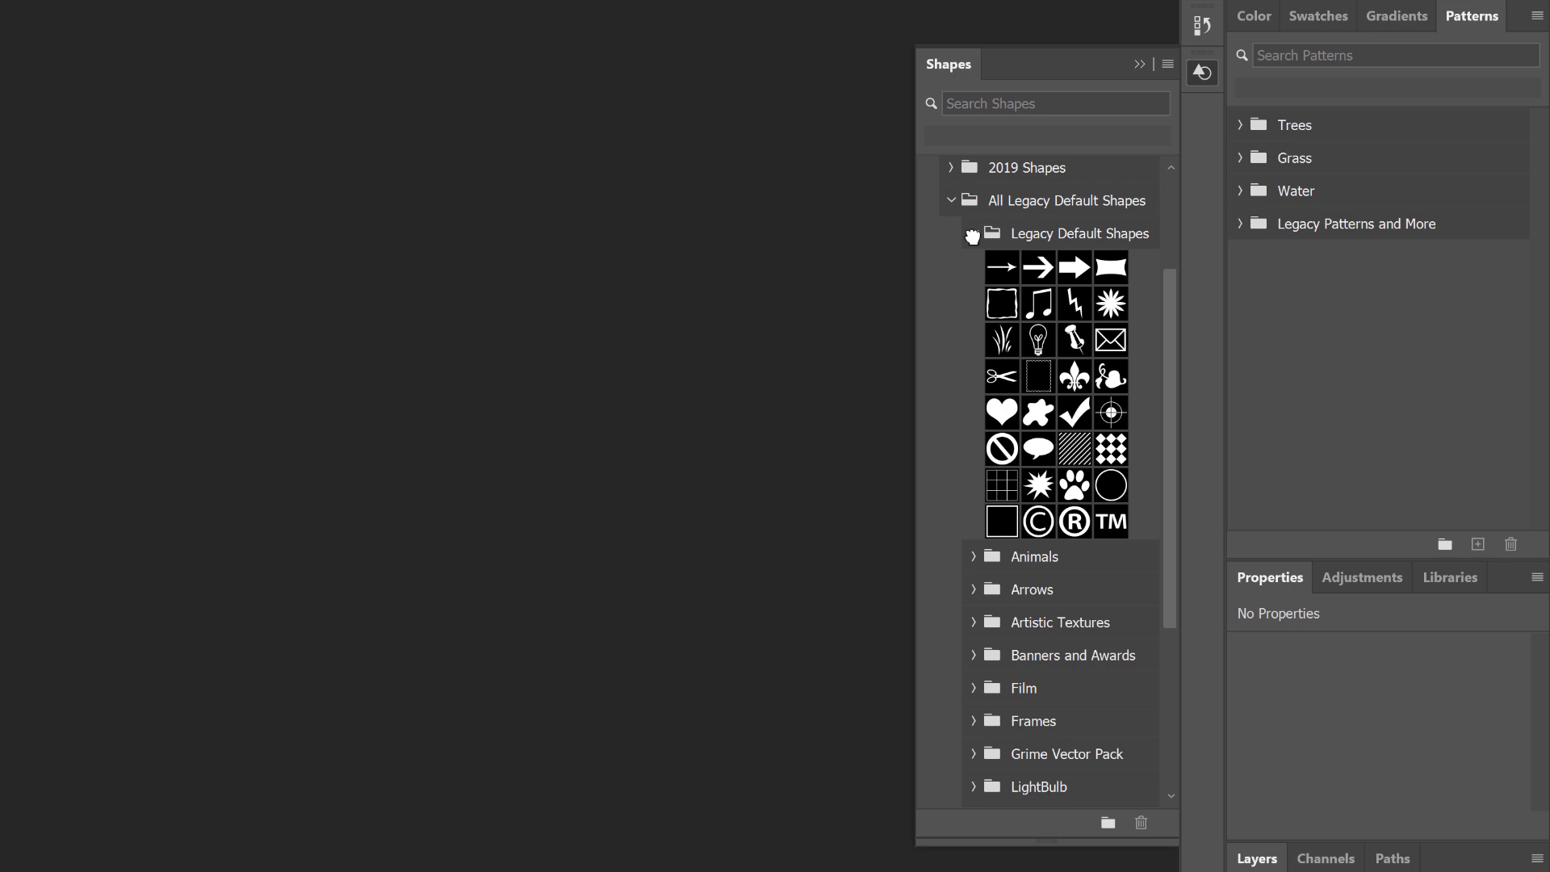
left_click(973, 234)
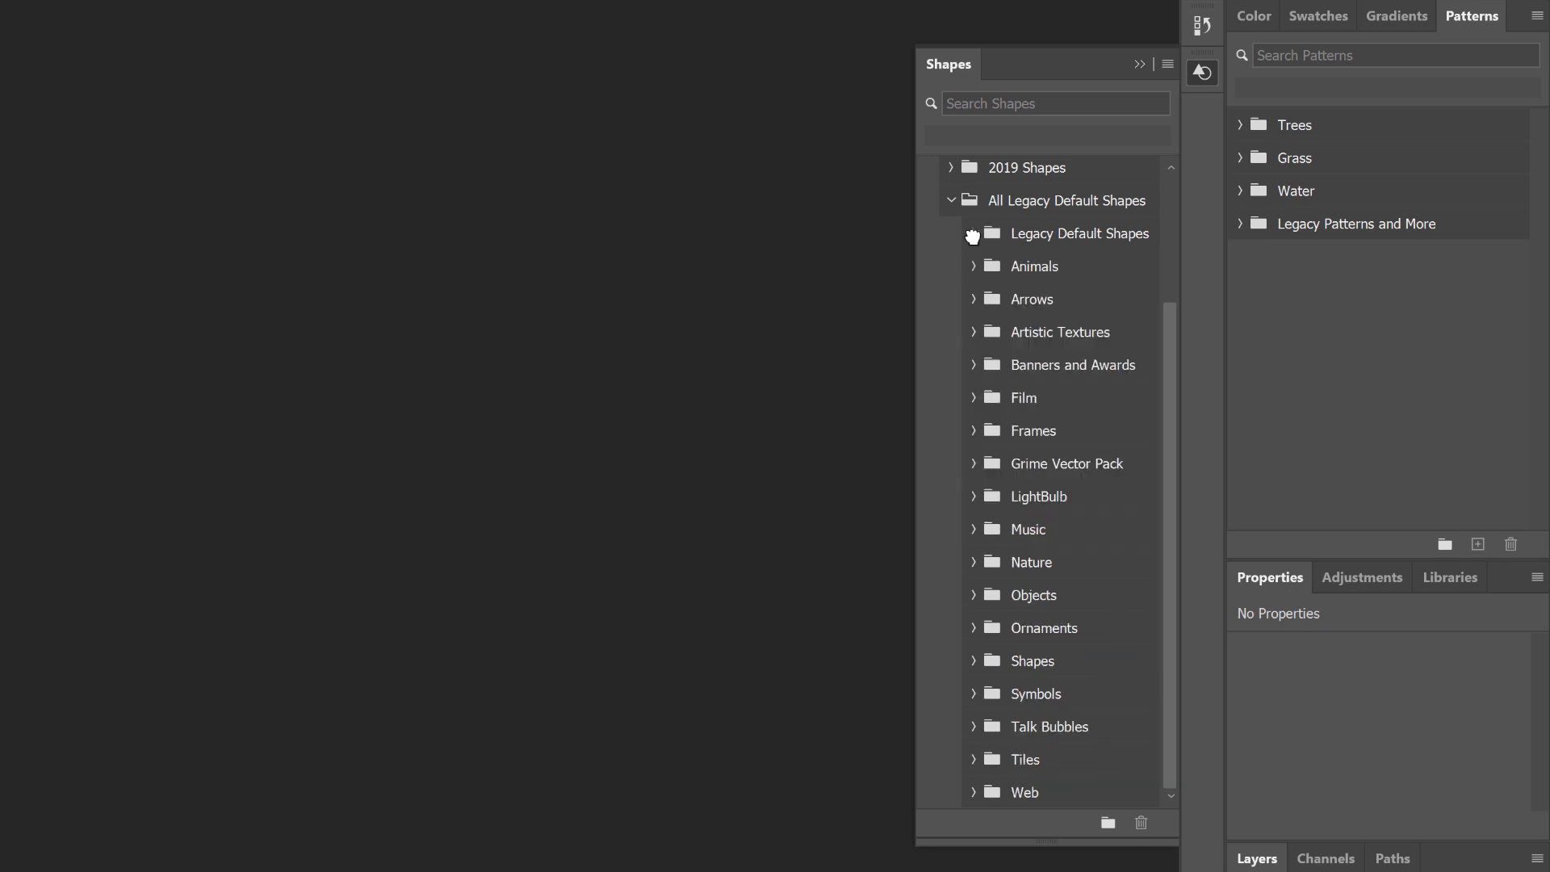